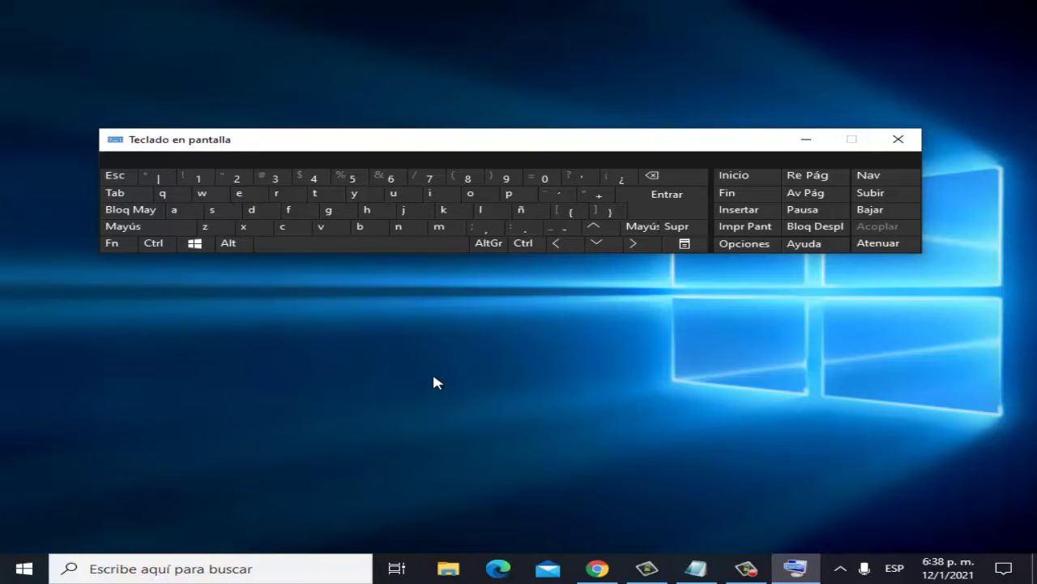
Step: Search Windows for "taskschd" using the on-screen keyboard and open Programador de tareas, leaving the keyboard minimized
{"action": "left_click", "coordinate": [137, 568]}
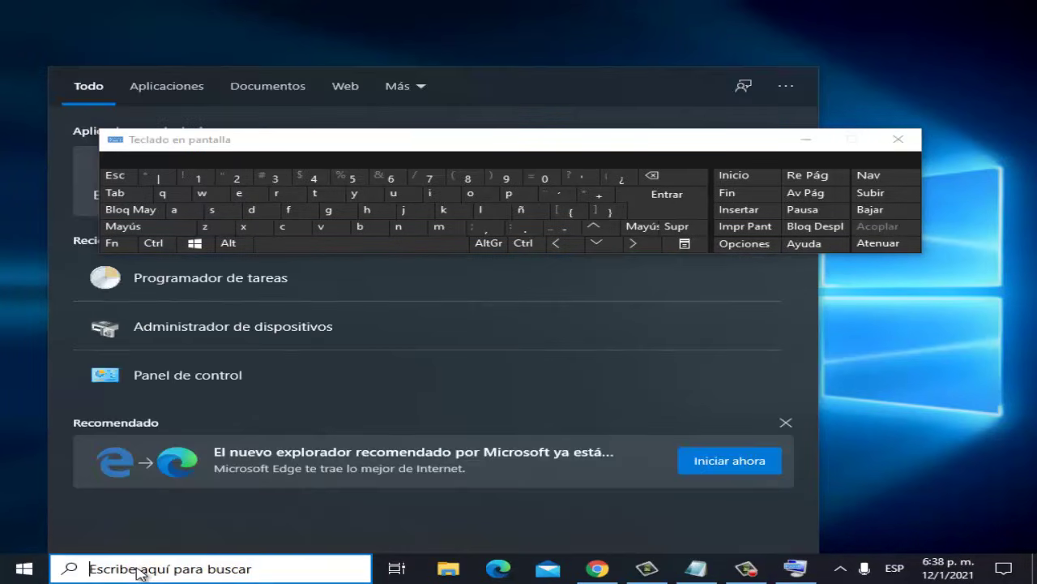
{"action": "left_click", "coordinate": [314, 193]}
{"action": "left_click", "coordinate": [174, 209]}
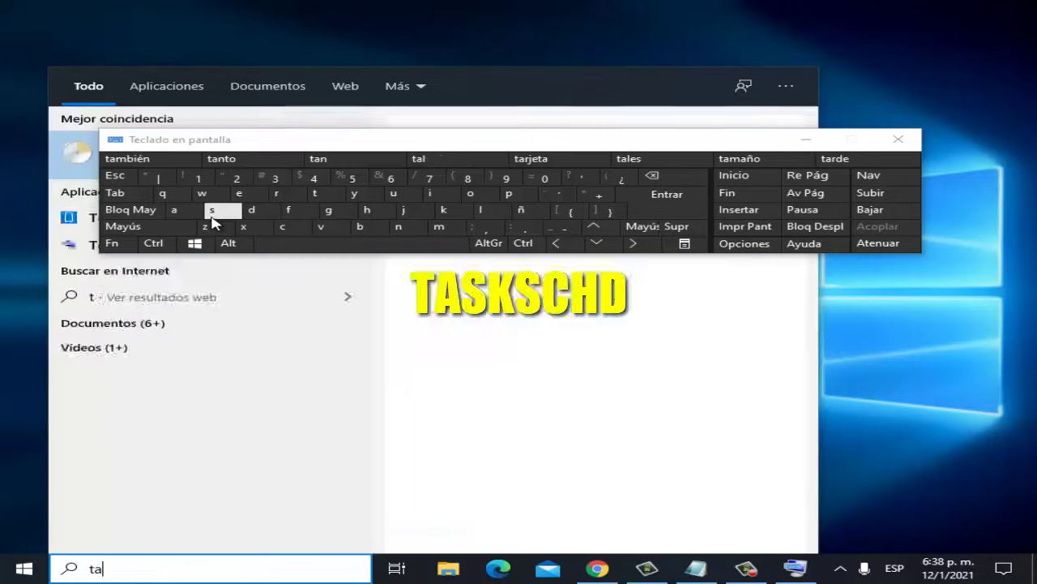
{"action": "left_click", "coordinate": [211, 210]}
{"action": "left_click", "coordinate": [443, 210]}
{"action": "left_click", "coordinate": [212, 210]}
{"action": "left_click", "coordinate": [282, 227]}
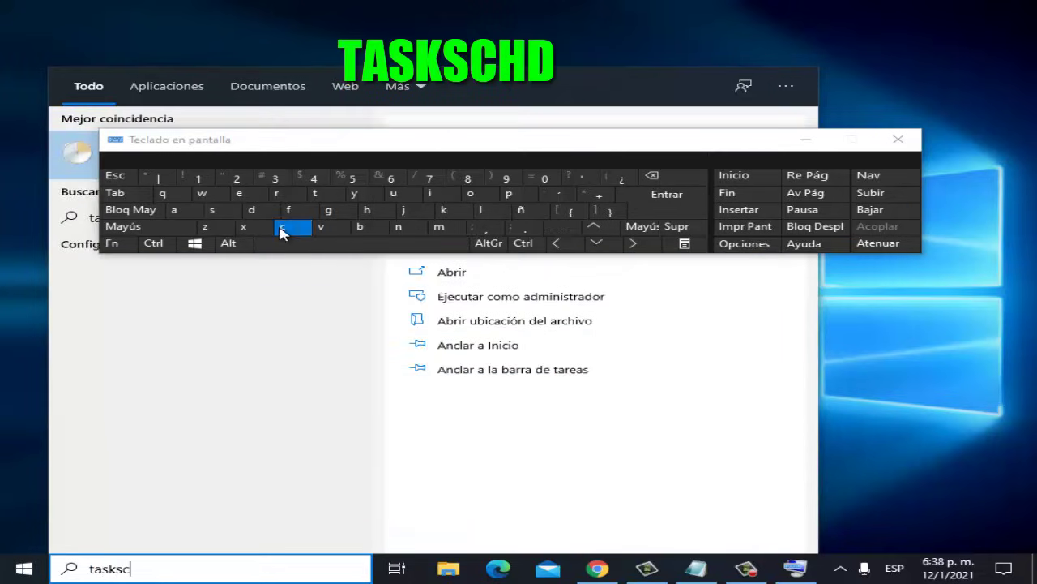
{"action": "left_click", "coordinate": [356, 211]}
{"action": "left_click", "coordinate": [253, 210]}
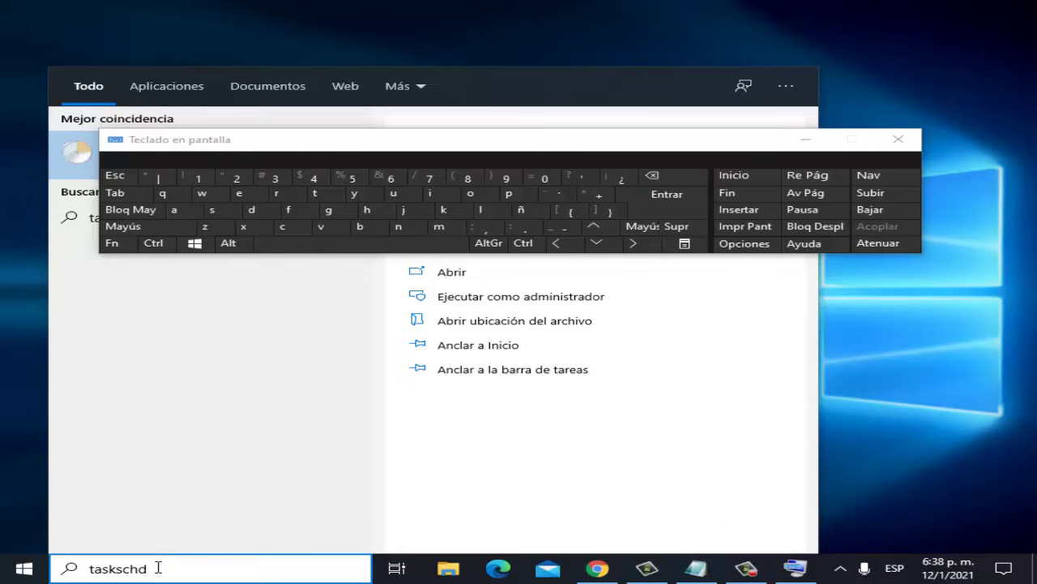
{"action": "key", "text": "Return"}
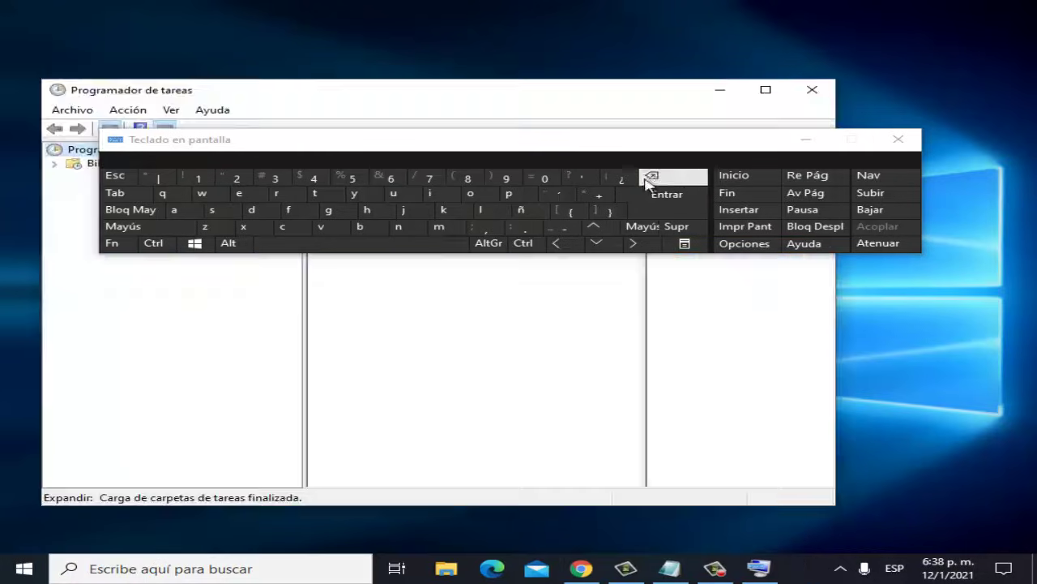
{"action": "left_click", "coordinate": [803, 141]}
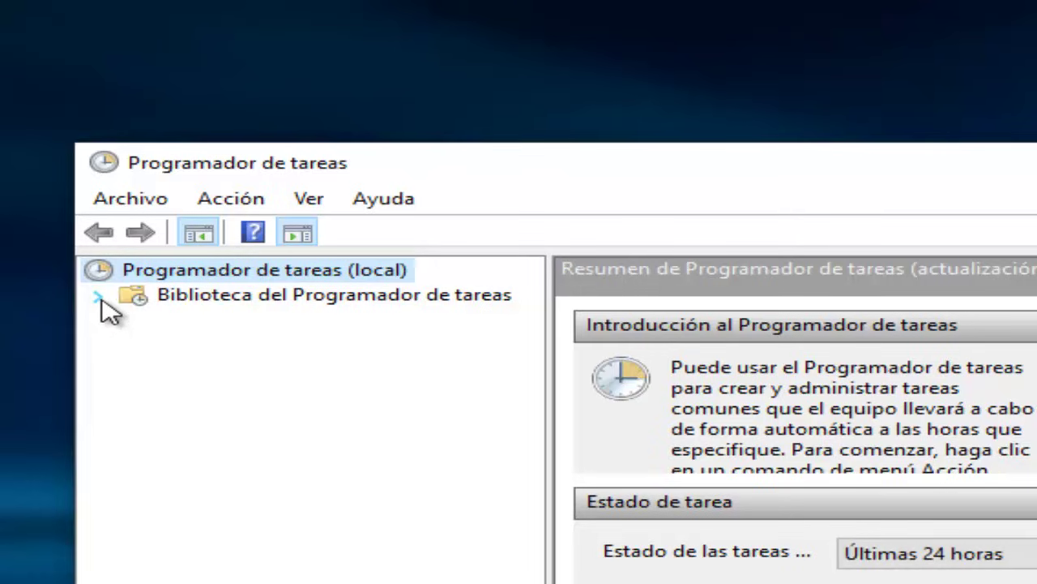
Step: Examine the task in the TextServicesFramework folder under Microsoft > Windows in the task library, and close Programador de tareas
{"action": "left_click", "coordinate": [98, 298]}
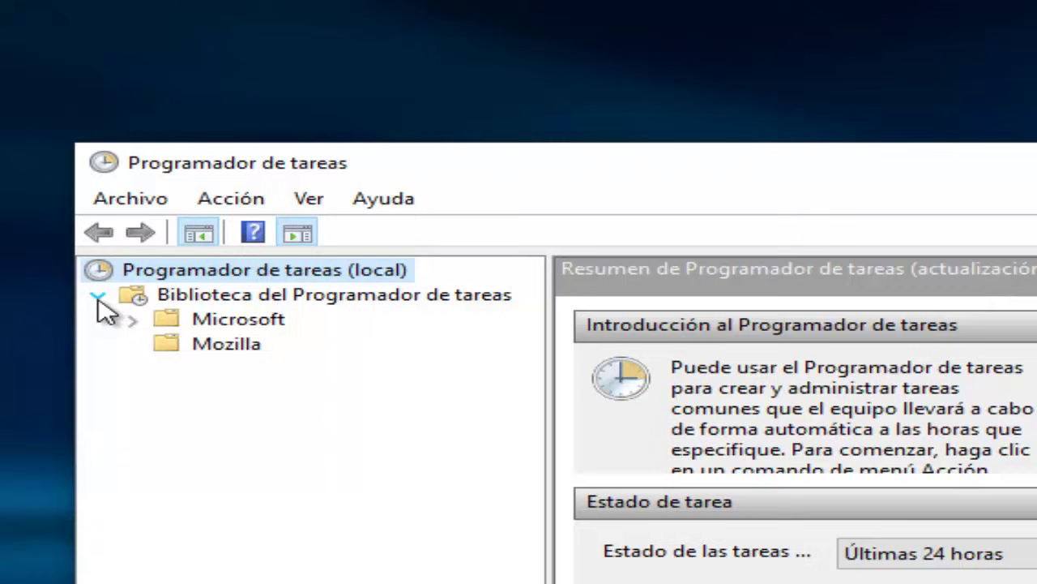
{"action": "left_click", "coordinate": [132, 322]}
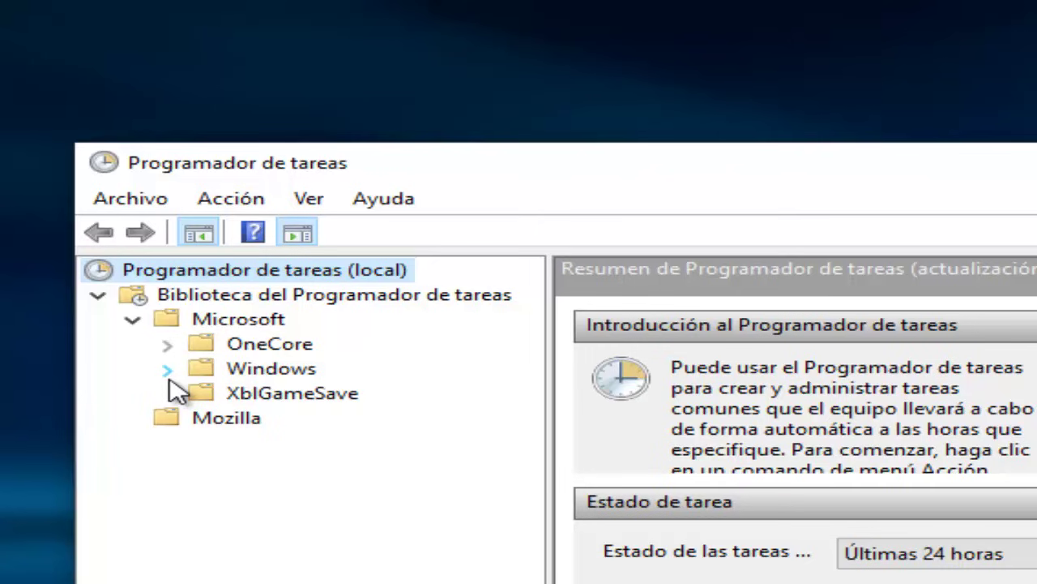
{"action": "left_click", "coordinate": [169, 372]}
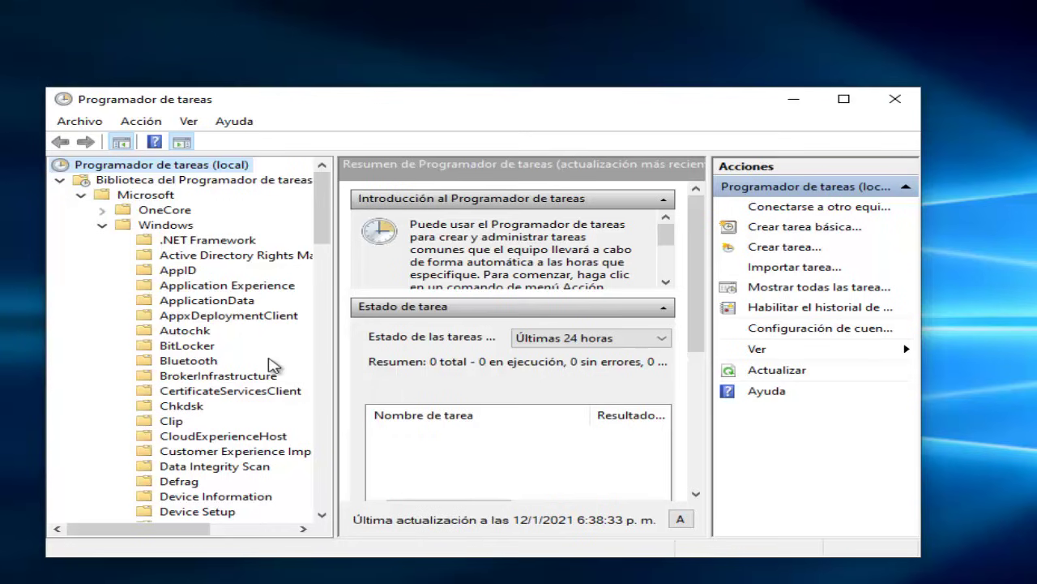
{"action": "scroll", "coordinate": [261, 350], "scroll_direction": "down", "scroll_amount": 13}
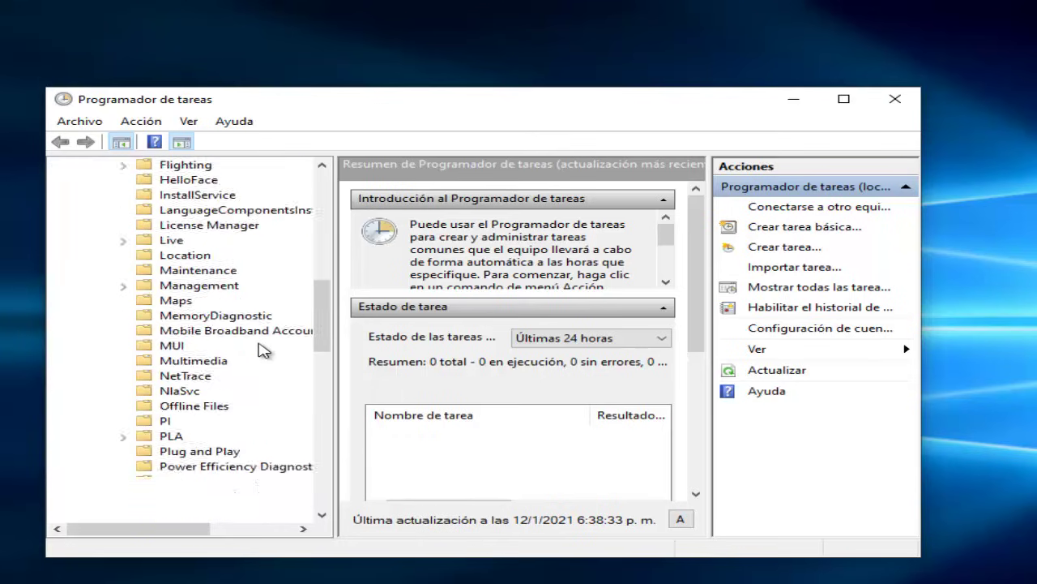
{"action": "scroll", "coordinate": [261, 351], "scroll_direction": "down", "scroll_amount": 15}
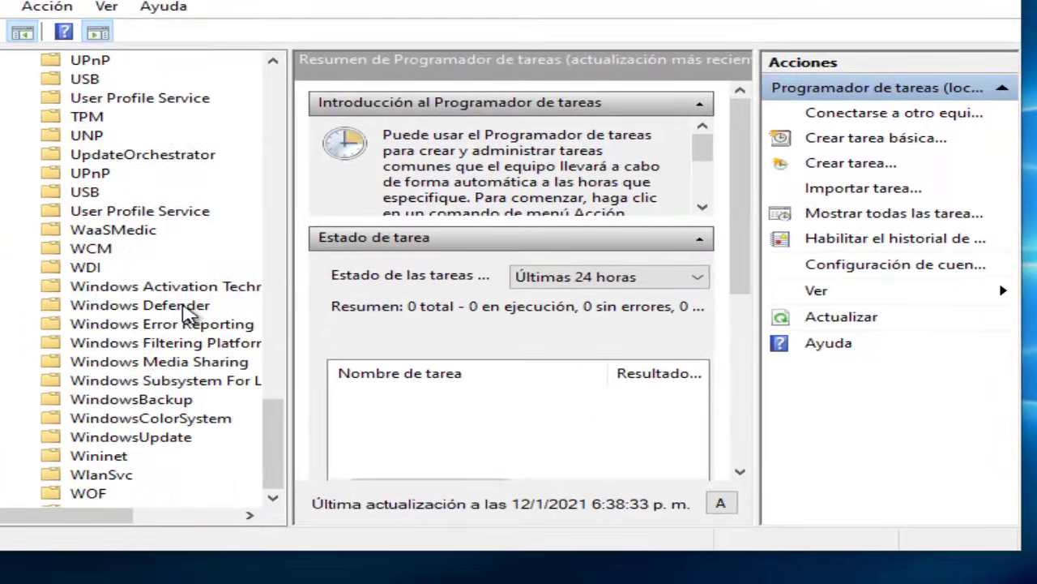
{"action": "scroll", "coordinate": [184, 312], "scroll_direction": "up", "scroll_amount": 4}
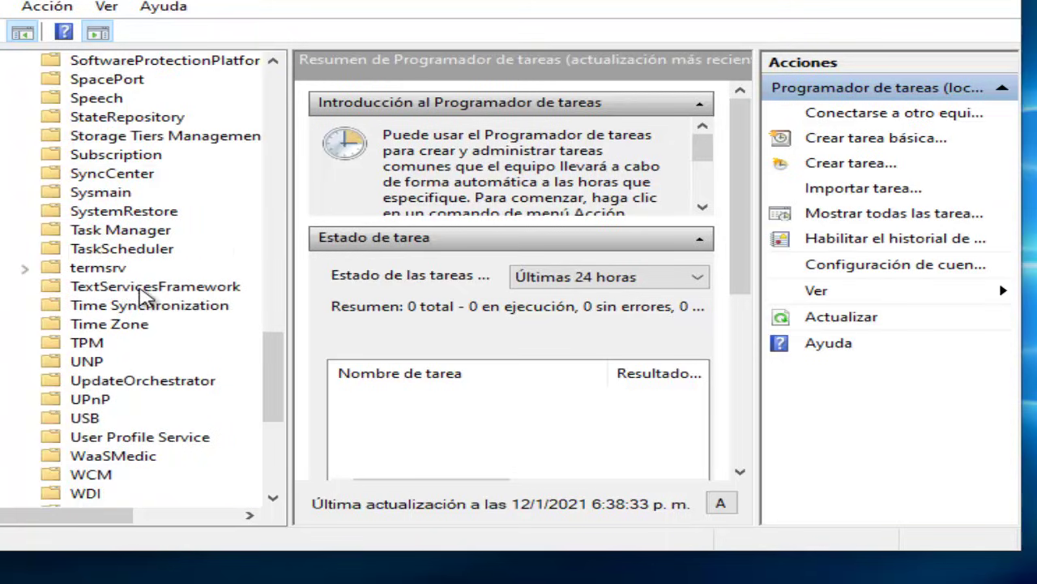
{"action": "left_click", "coordinate": [141, 288]}
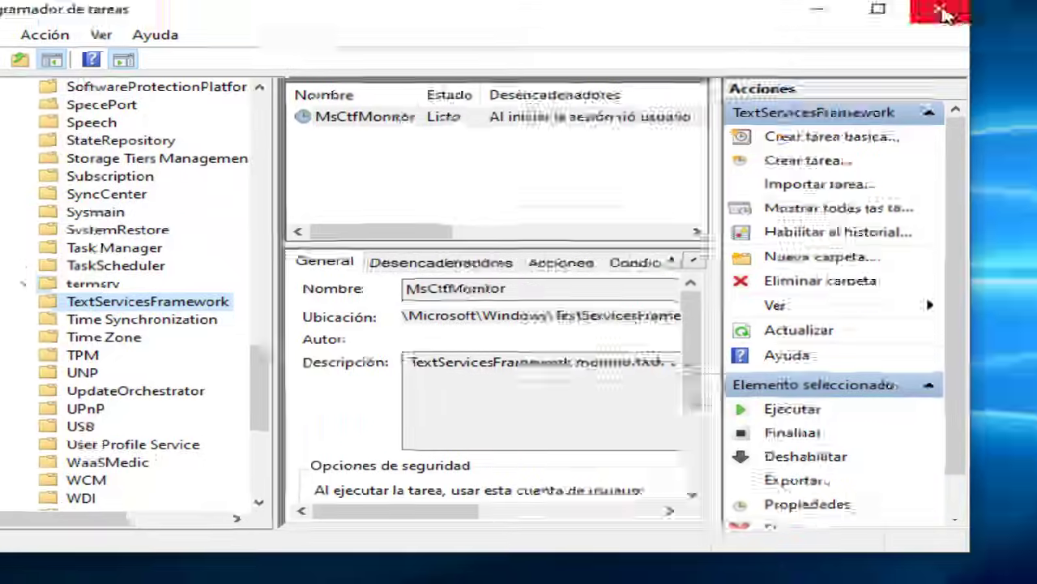
{"action": "left_click", "coordinate": [940, 9]}
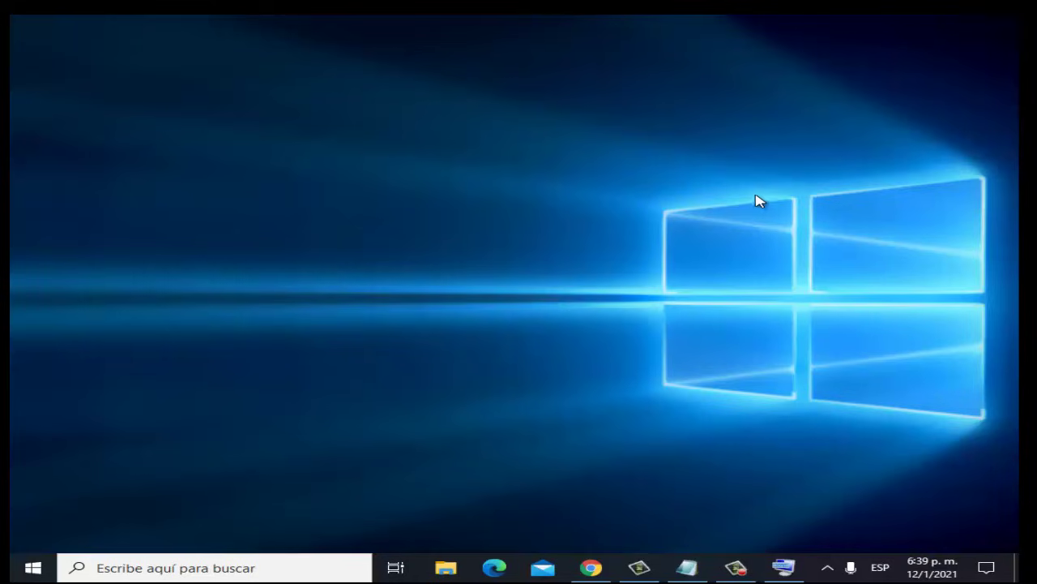
Step: Search for "ejecutar" using the on-screen keyboard and open the Ejecutar dialog, leaving the keyboard minimized
{"action": "left_click", "coordinate": [172, 566]}
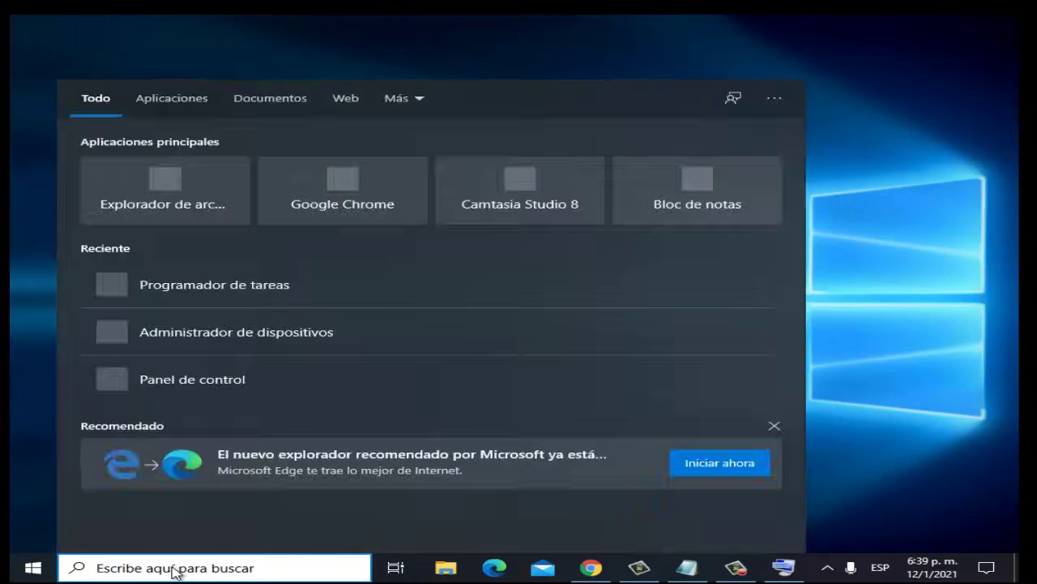
{"action": "left_click", "coordinate": [783, 566]}
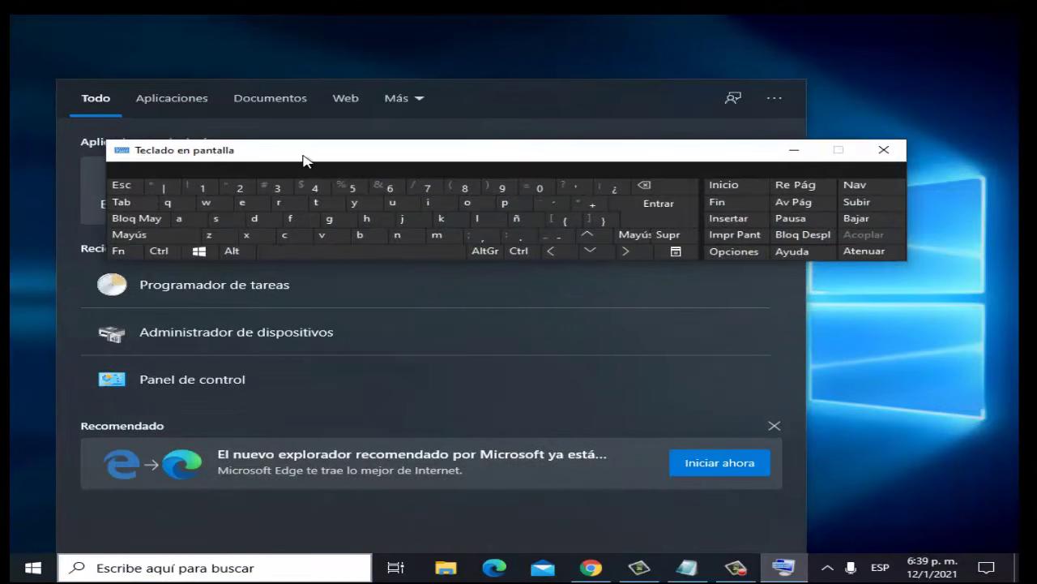
{"action": "left_click", "coordinate": [244, 203]}
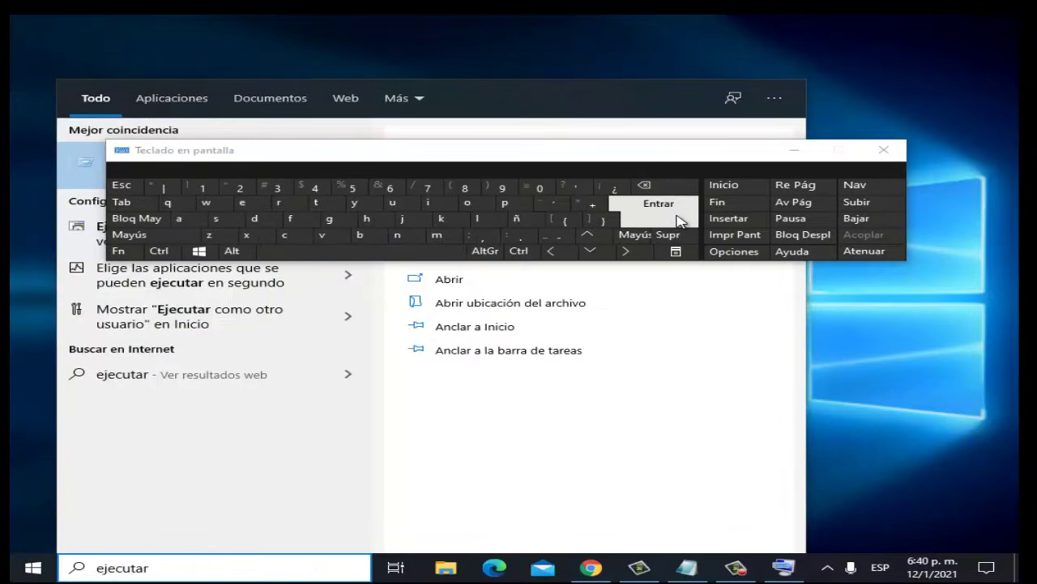
{"action": "left_click", "coordinate": [679, 221]}
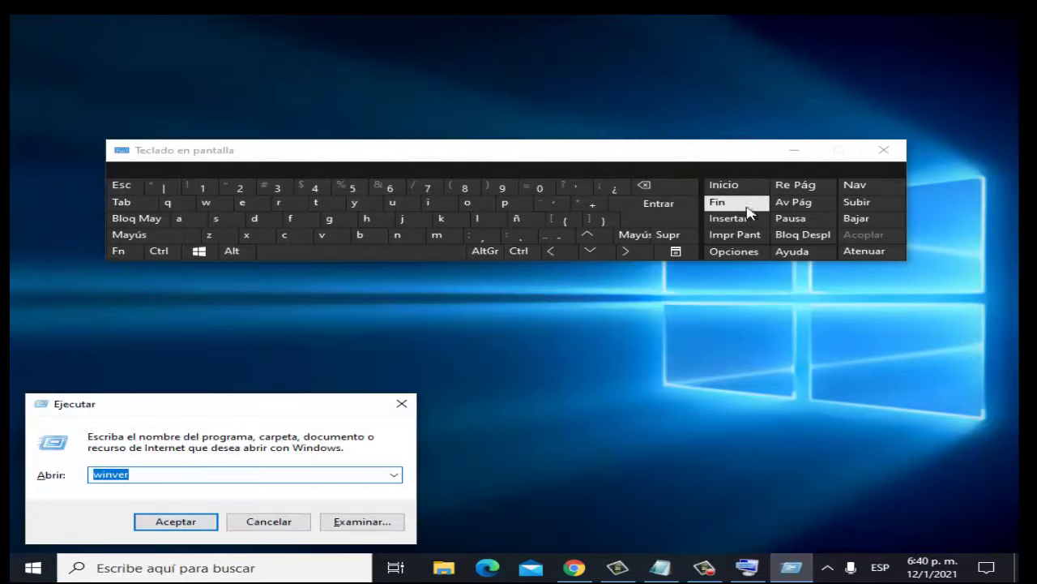
{"action": "left_click", "coordinate": [794, 150]}
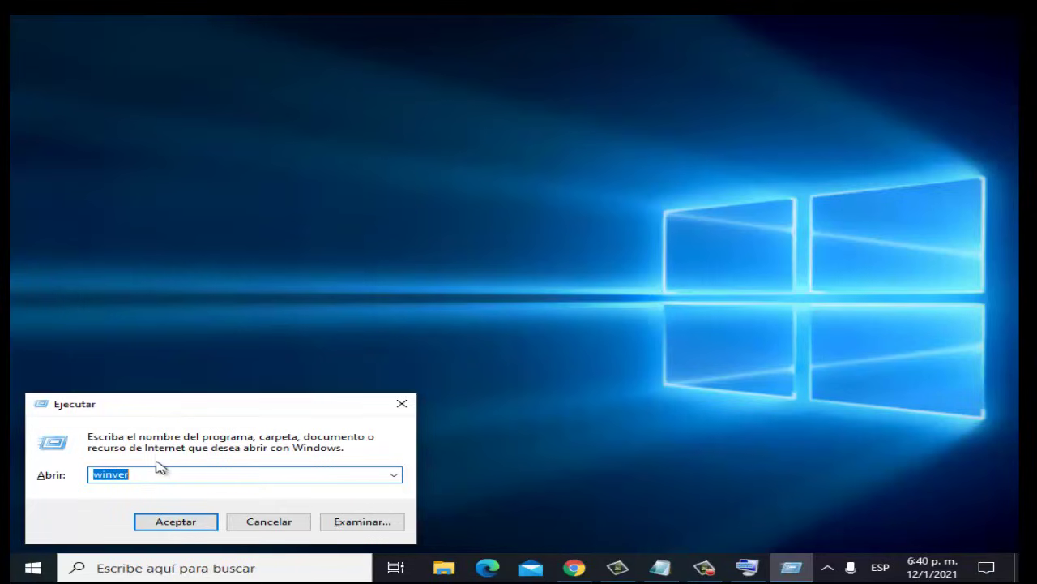
Step: Replace the command in the Ejecutar dialog with C:\Windows\System32\ctfmon.exe copied from the Bloc de notas note, and close the dialog without running it
{"action": "key", "text": "BackSpace"}
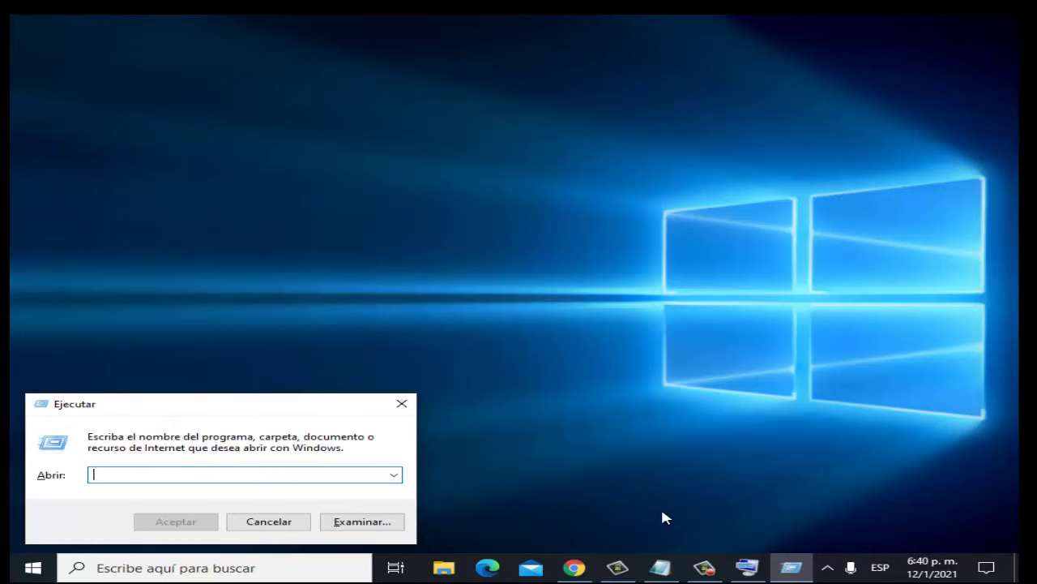
{"action": "left_click", "coordinate": [661, 567]}
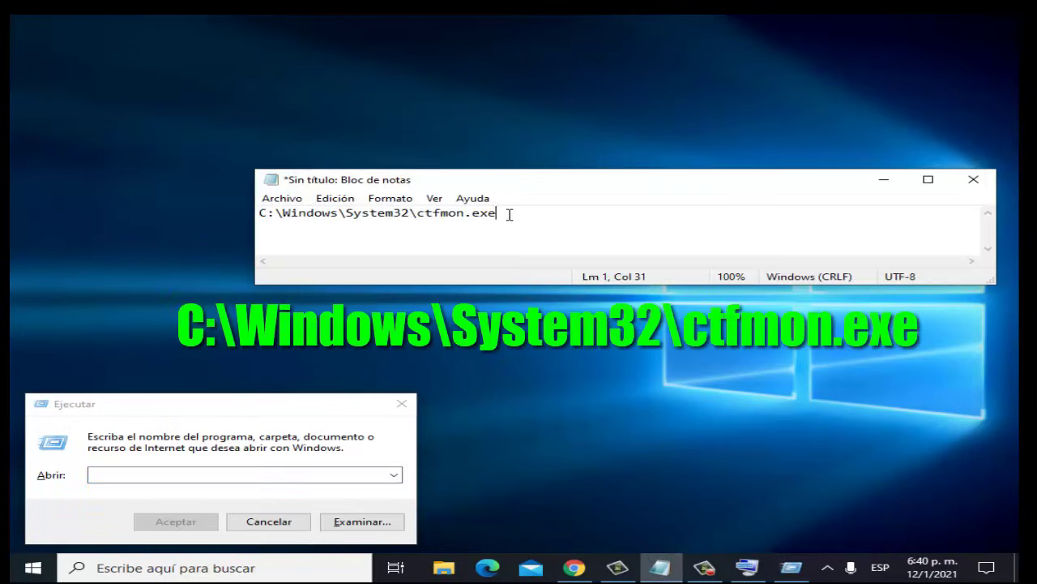
{"action": "left_click_drag", "start_coordinate": [509, 213], "coordinate": [239, 226]}
{"action": "right_click", "coordinate": [343, 213]}
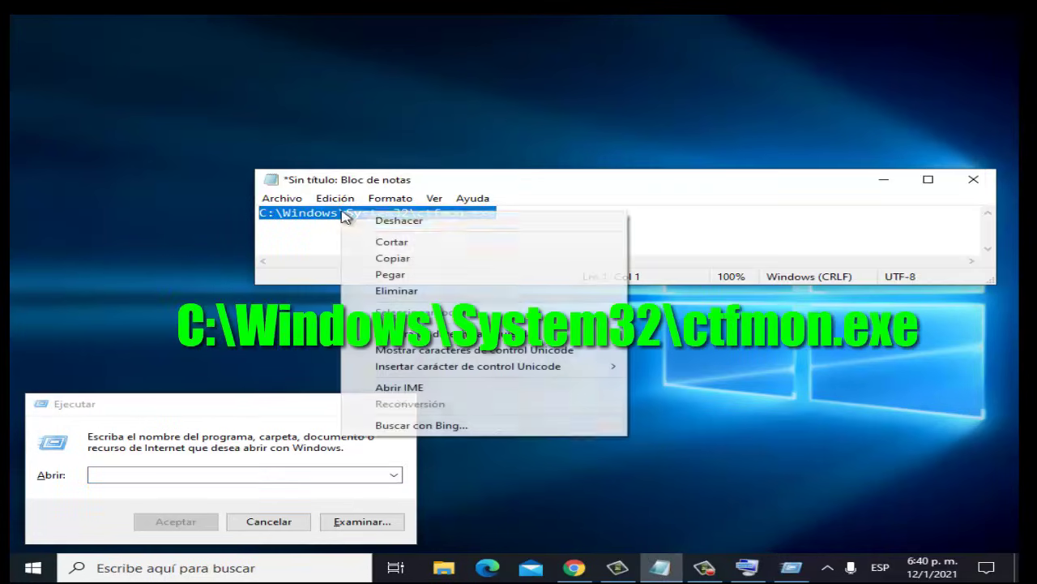
{"action": "left_click", "coordinate": [383, 256]}
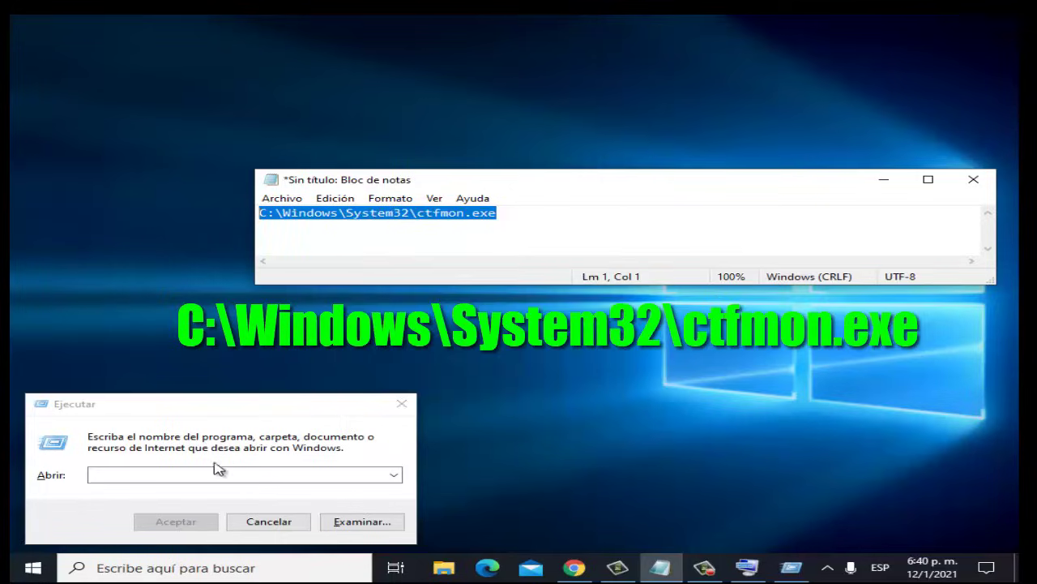
{"action": "left_click", "coordinate": [201, 469]}
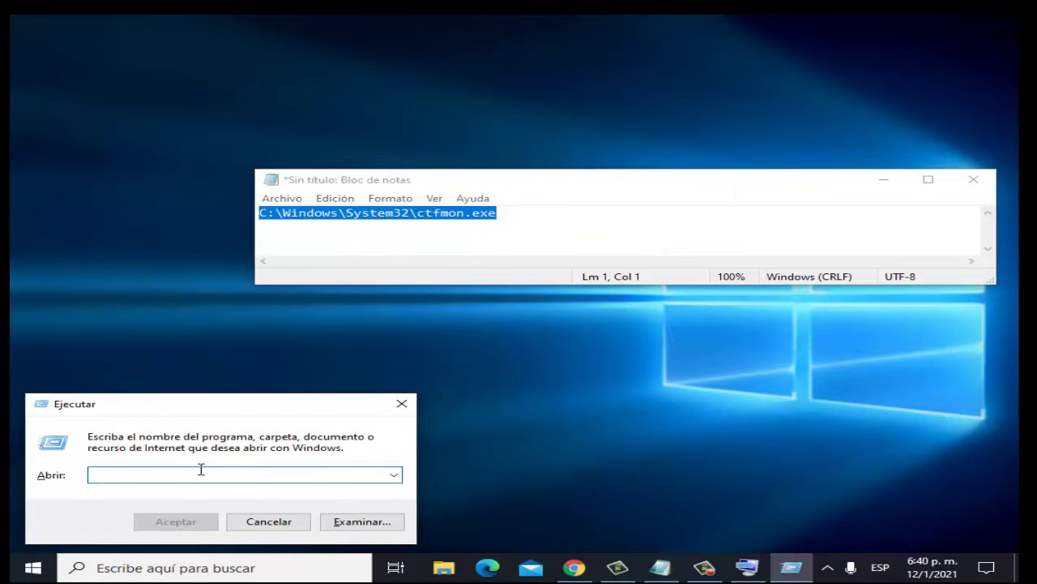
{"action": "right_click", "coordinate": [202, 474]}
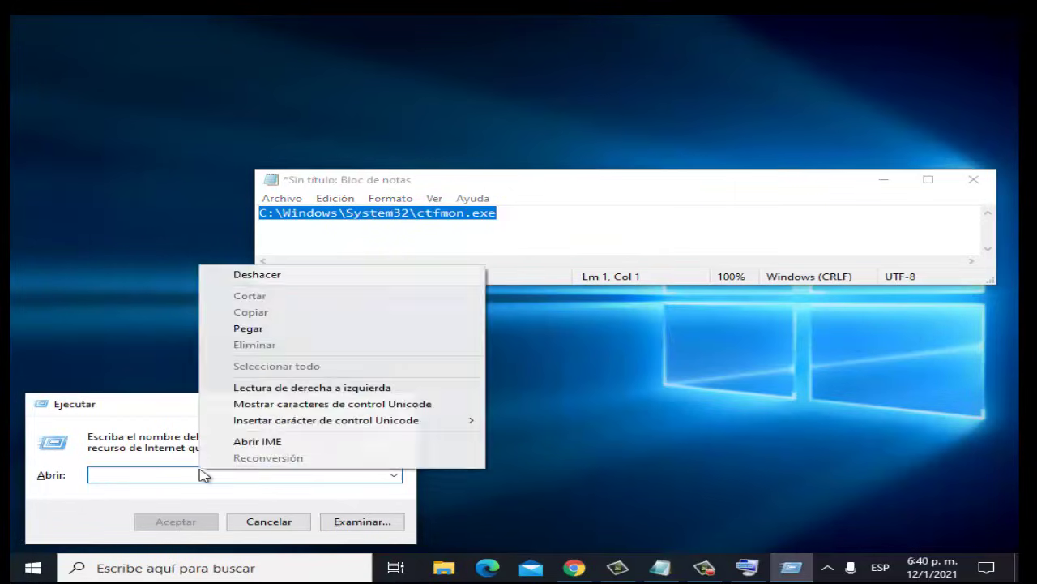
{"action": "left_click", "coordinate": [267, 329]}
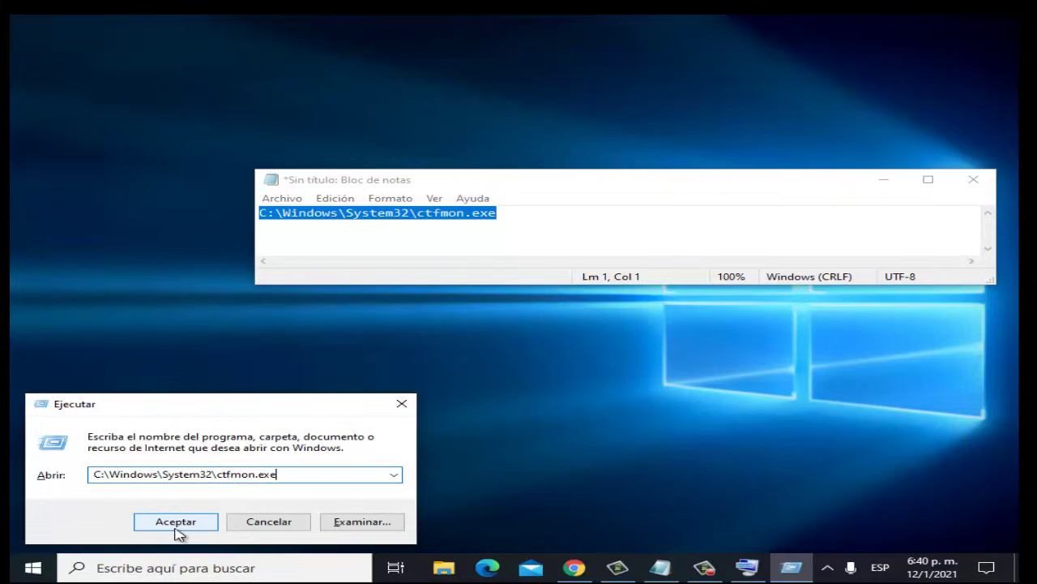
{"action": "left_click", "coordinate": [404, 403]}
{"action": "left_click", "coordinate": [885, 180]}
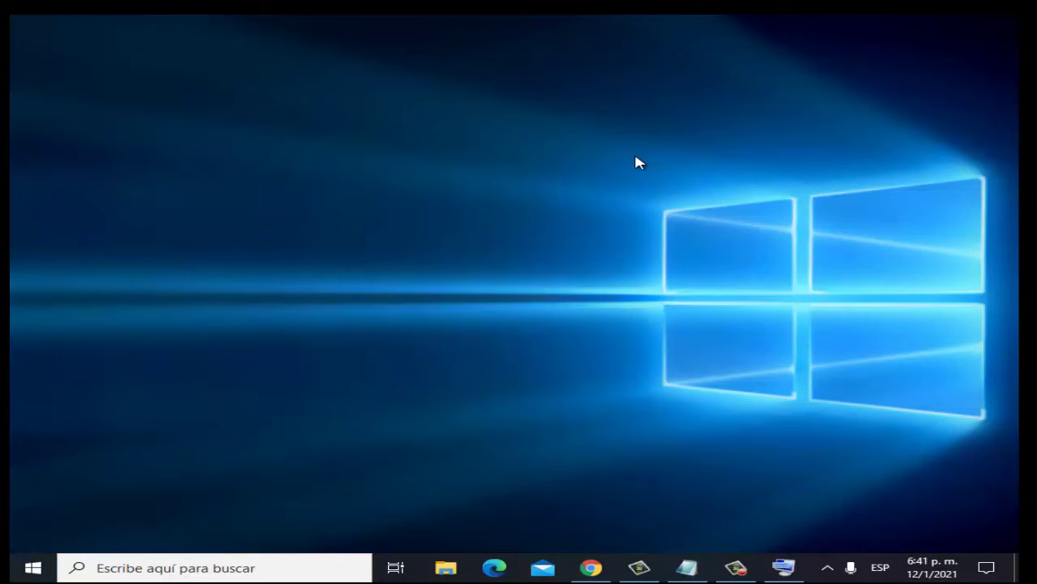
Step: Search for "panel de control" and open Cambiar el funcionamiento del teclado in its Accesibilidad category
{"action": "left_click", "coordinate": [223, 570]}
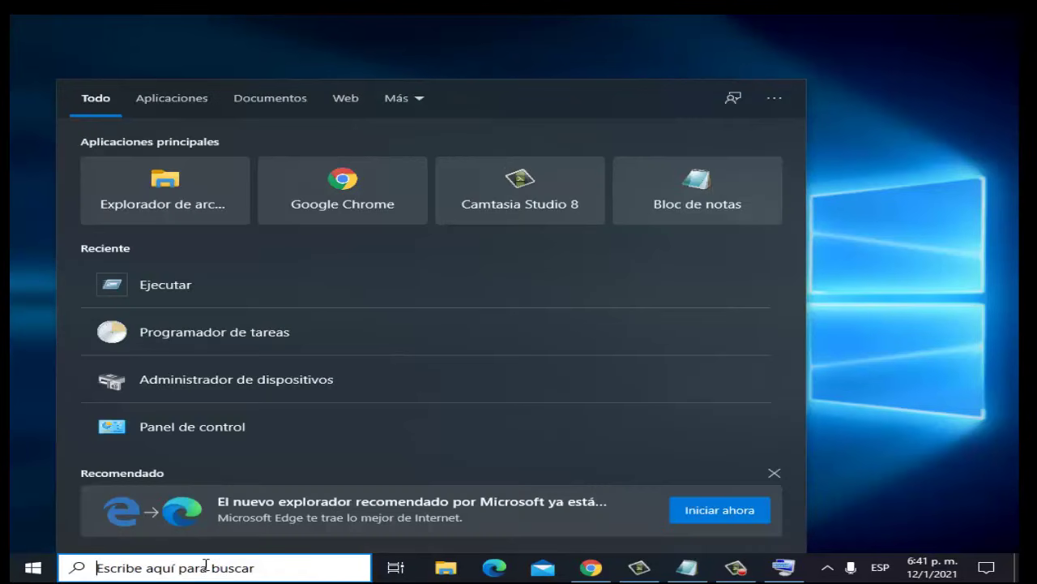
{"action": "left_click", "coordinate": [784, 567]}
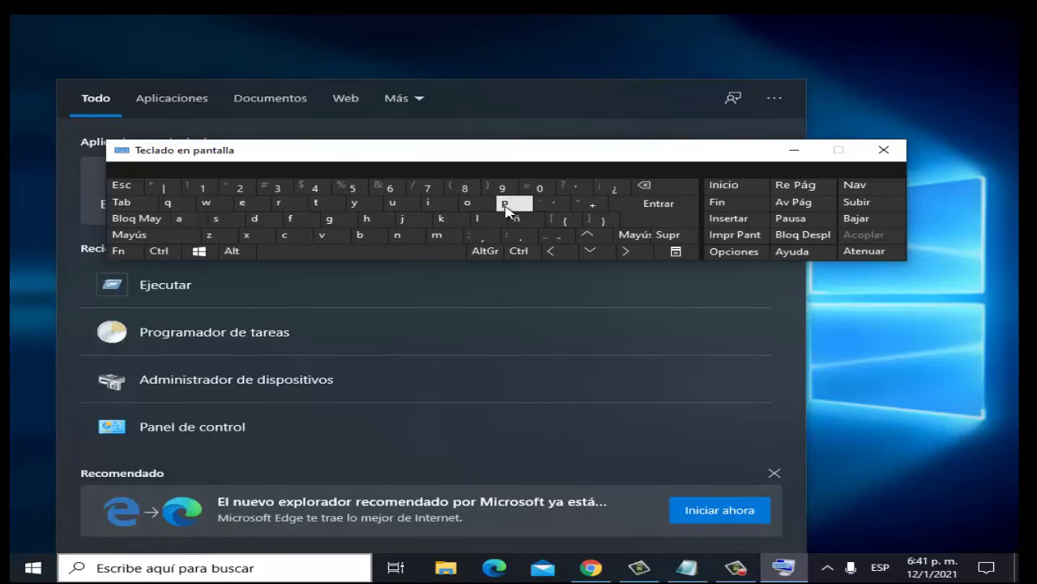
{"action": "left_click", "coordinate": [205, 560]}
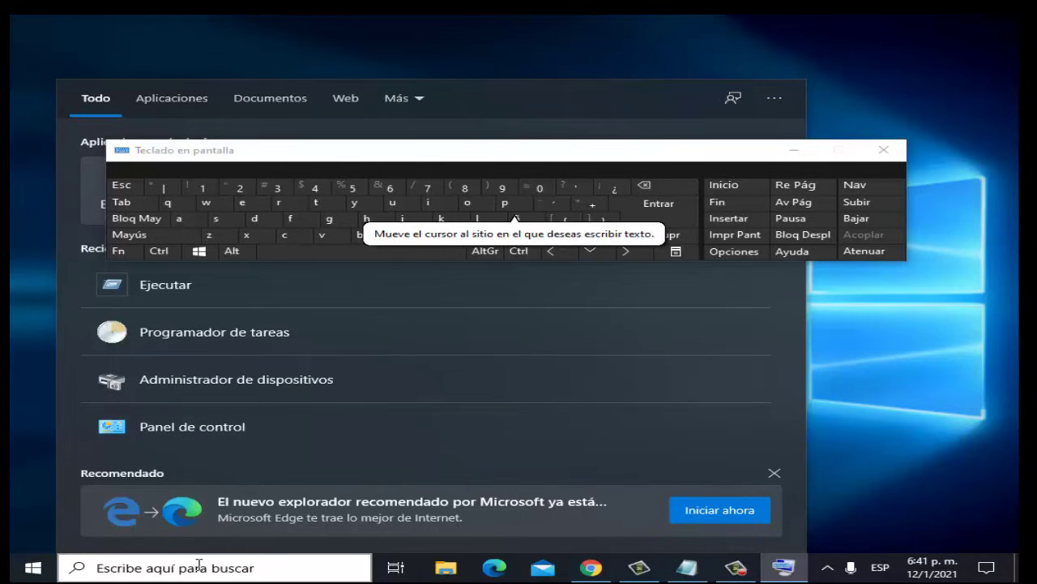
{"action": "type", "text": "panel de control"}
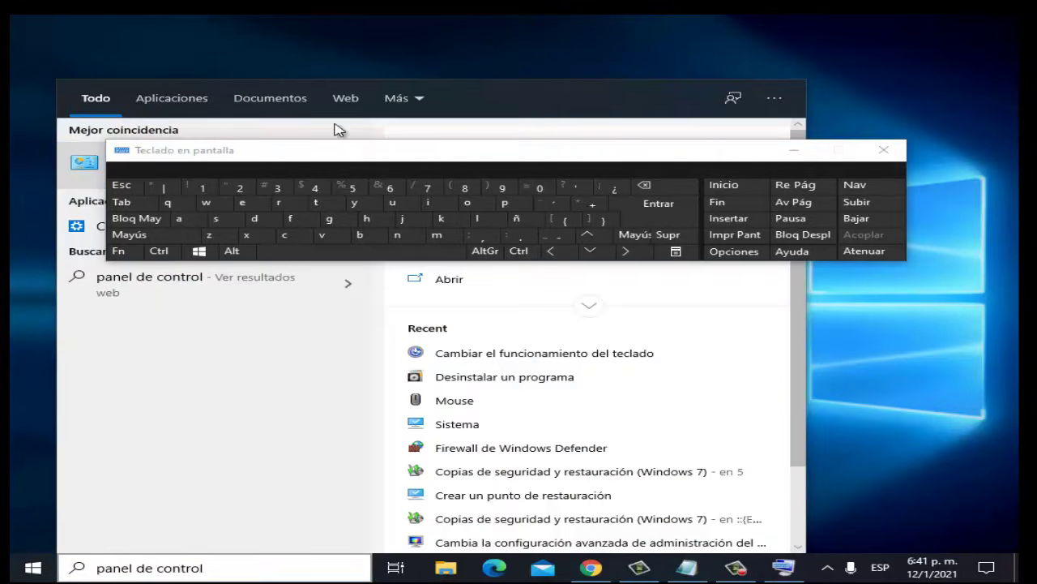
{"action": "left_click", "coordinate": [794, 154]}
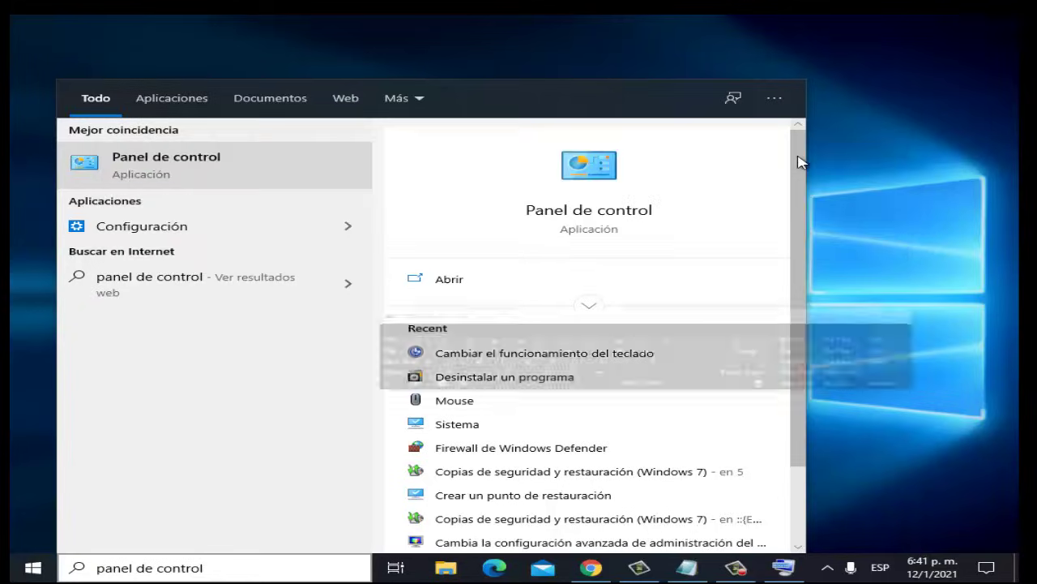
{"action": "left_click", "coordinate": [182, 172]}
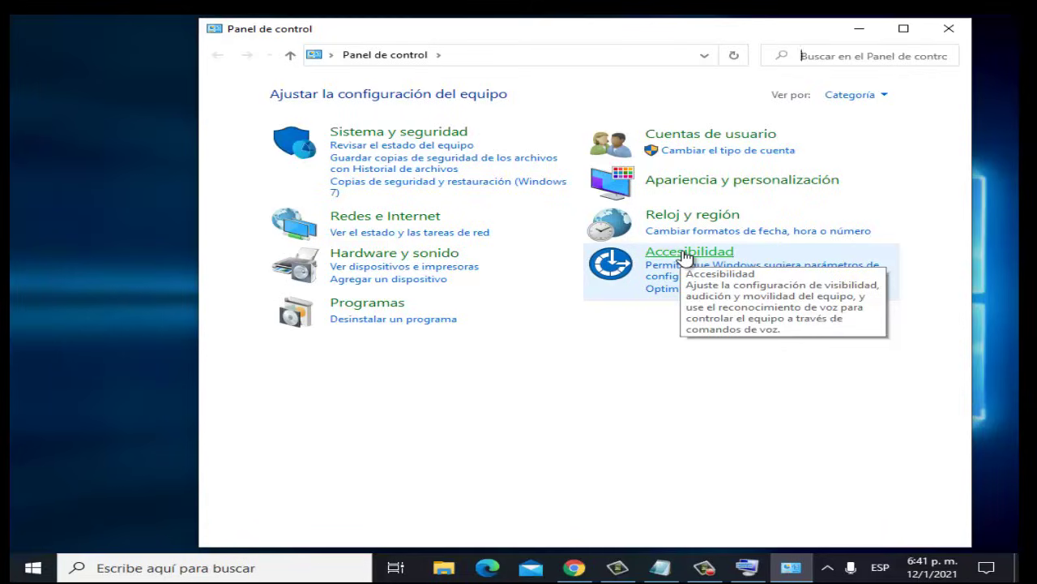
{"action": "left_click", "coordinate": [685, 253]}
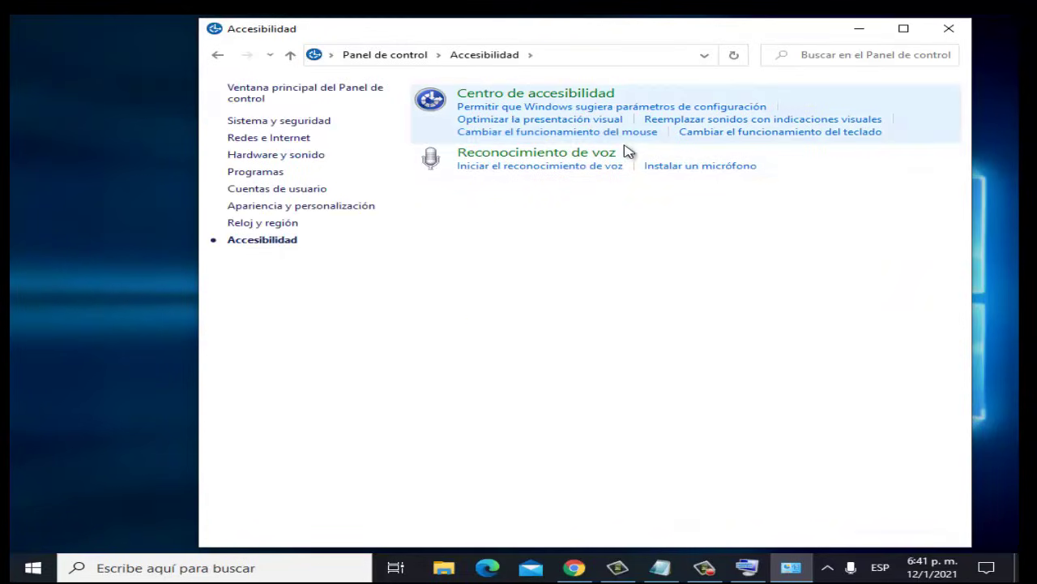
{"action": "left_click", "coordinate": [764, 136]}
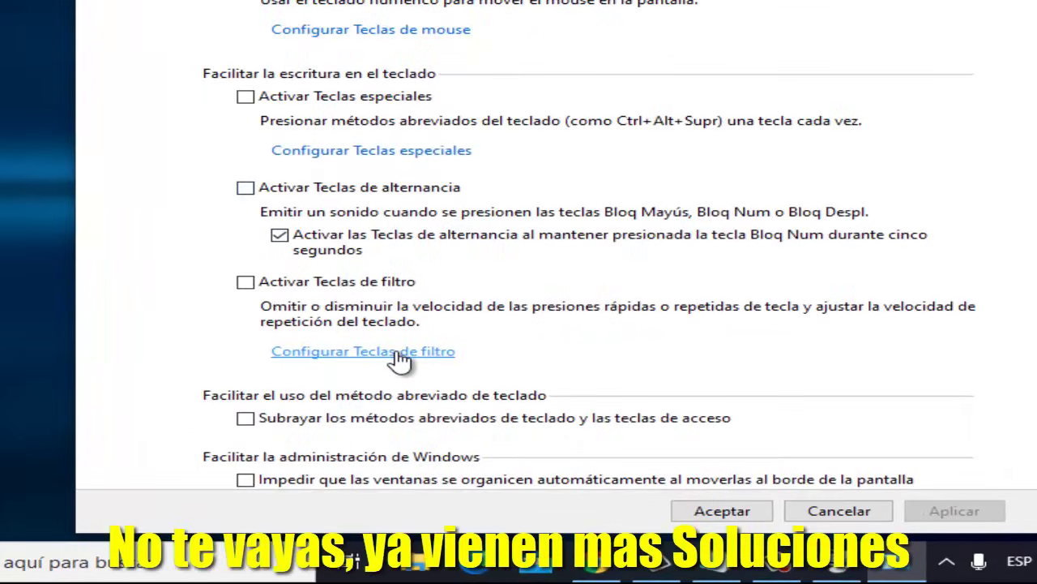
Step: In the Teclas de filtro configuration, disable activation by holding the right Mayús key for eight seconds, accept the change and close Centro de accesibilidad
{"action": "left_click", "coordinate": [397, 354]}
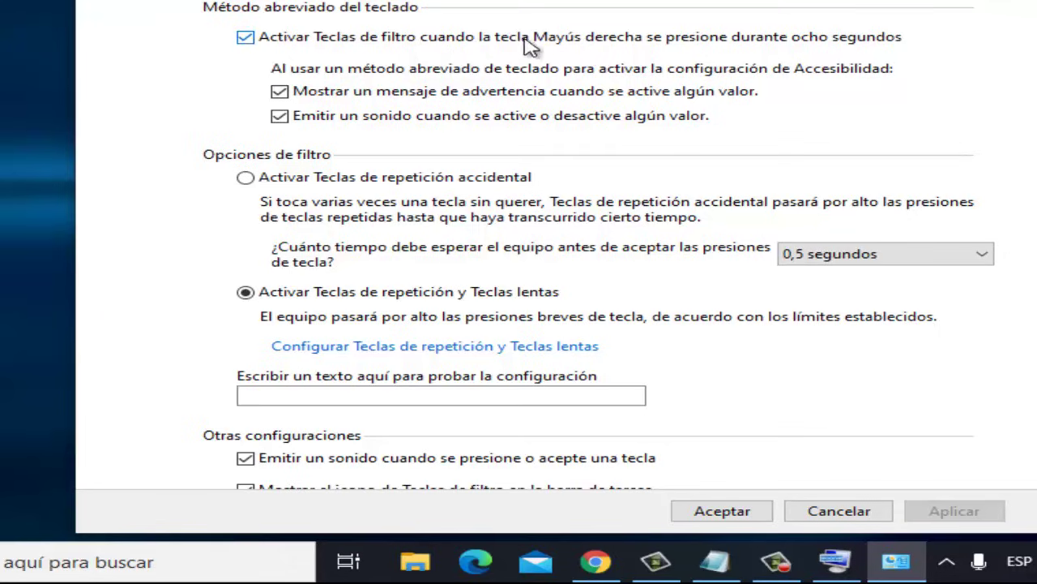
{"action": "left_click", "coordinate": [247, 40]}
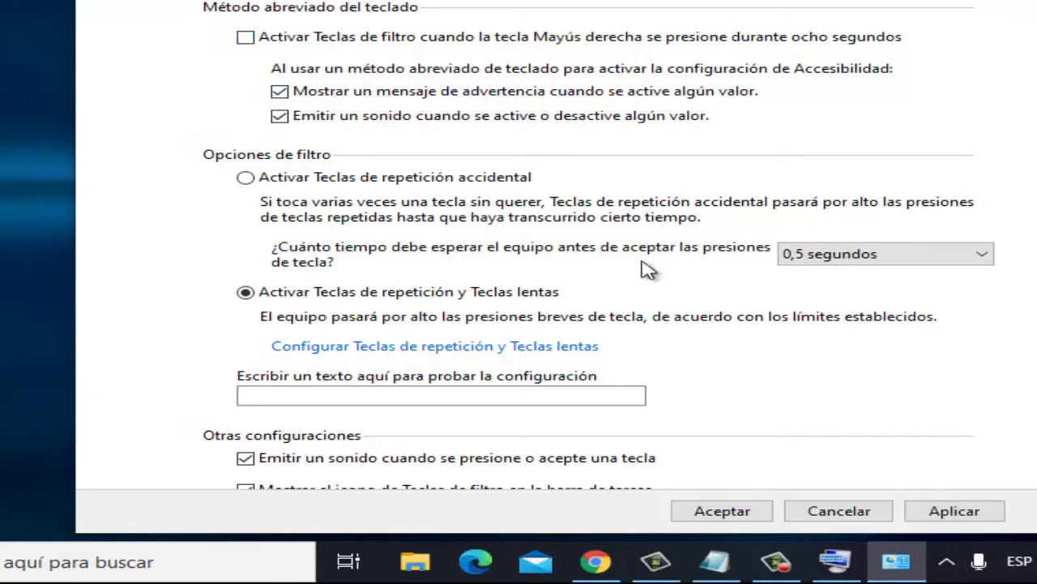
{"action": "left_click", "coordinate": [729, 521]}
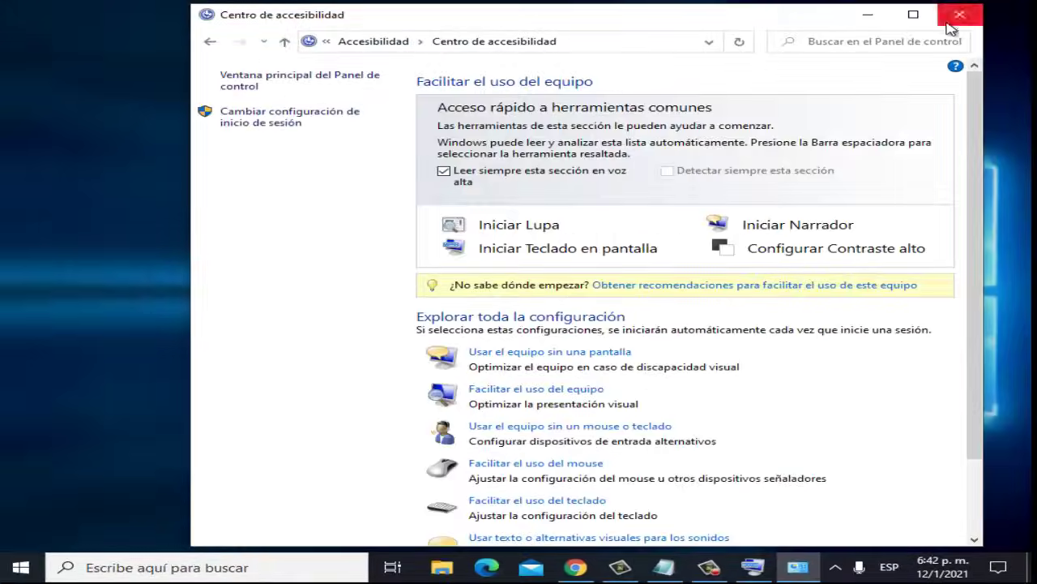
{"action": "left_click", "coordinate": [959, 15]}
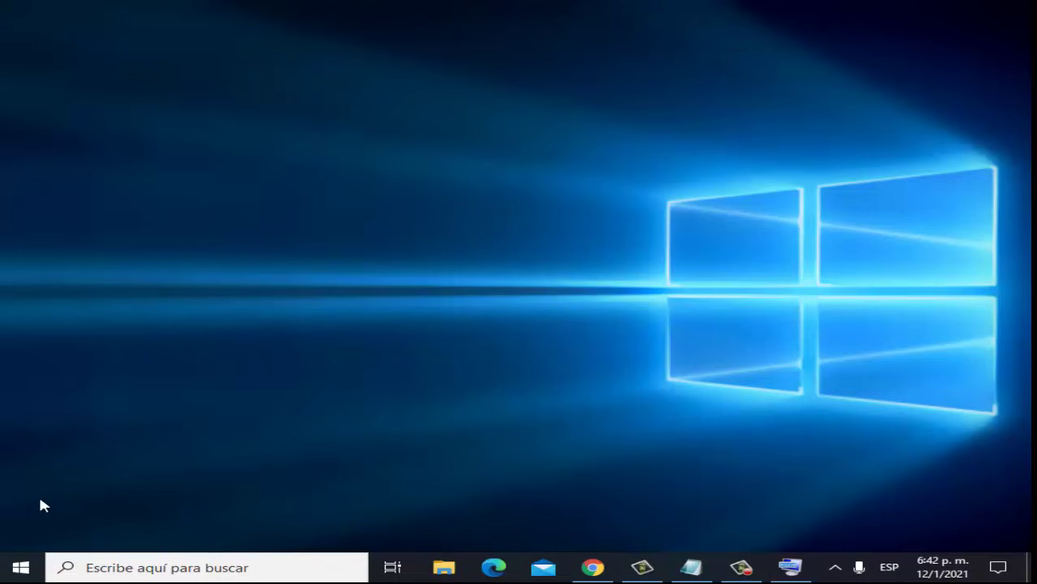
Step: Open the Solución de problemas page under Actualización y seguridad in Windows Configuración
{"action": "left_click", "coordinate": [16, 566]}
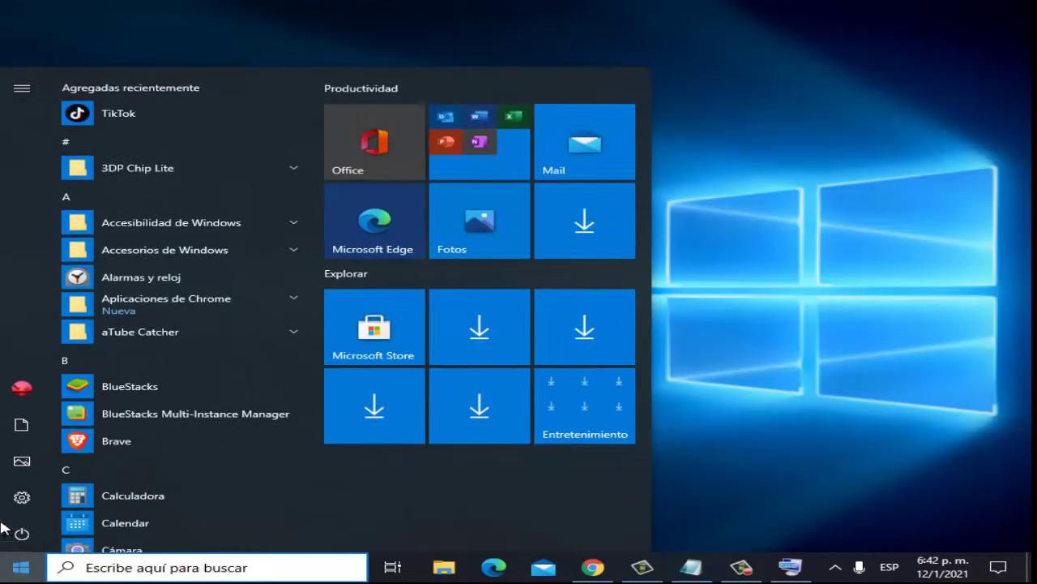
{"action": "mouse_move", "coordinate": [16, 497]}
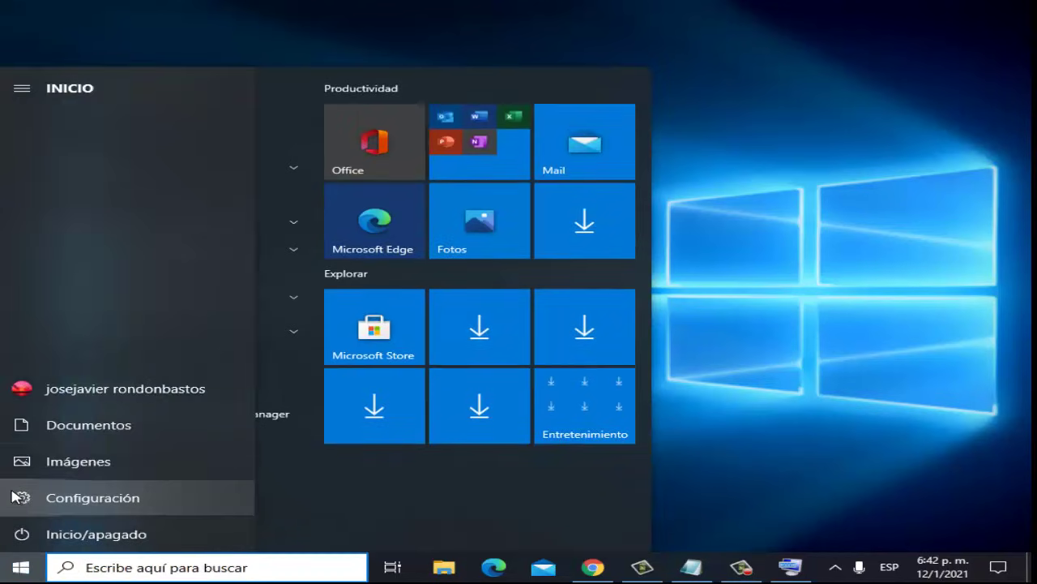
{"action": "left_click", "coordinate": [16, 497]}
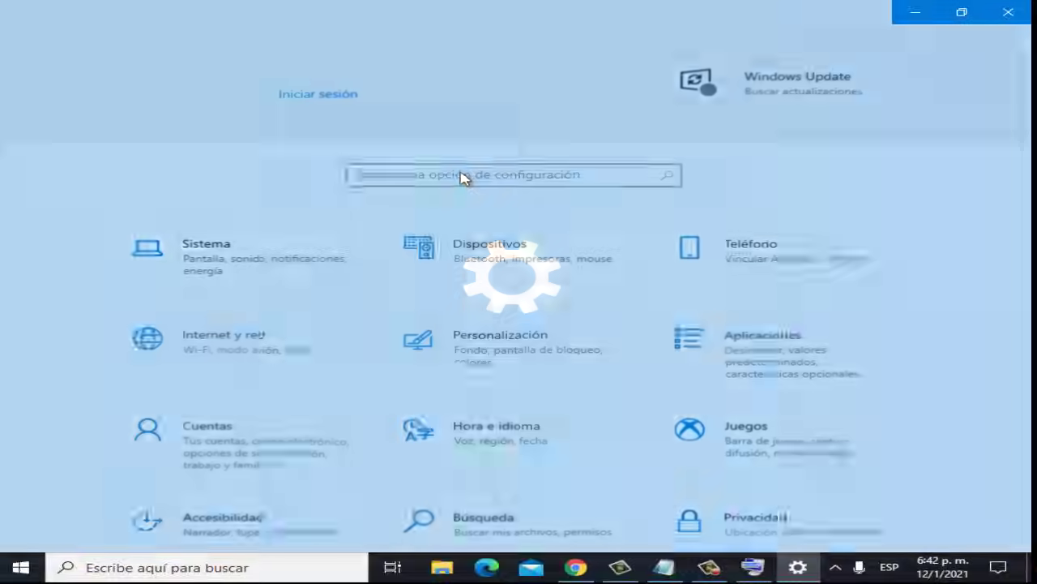
{"action": "scroll", "coordinate": [338, 444], "scroll_direction": "down", "scroll_amount": 3}
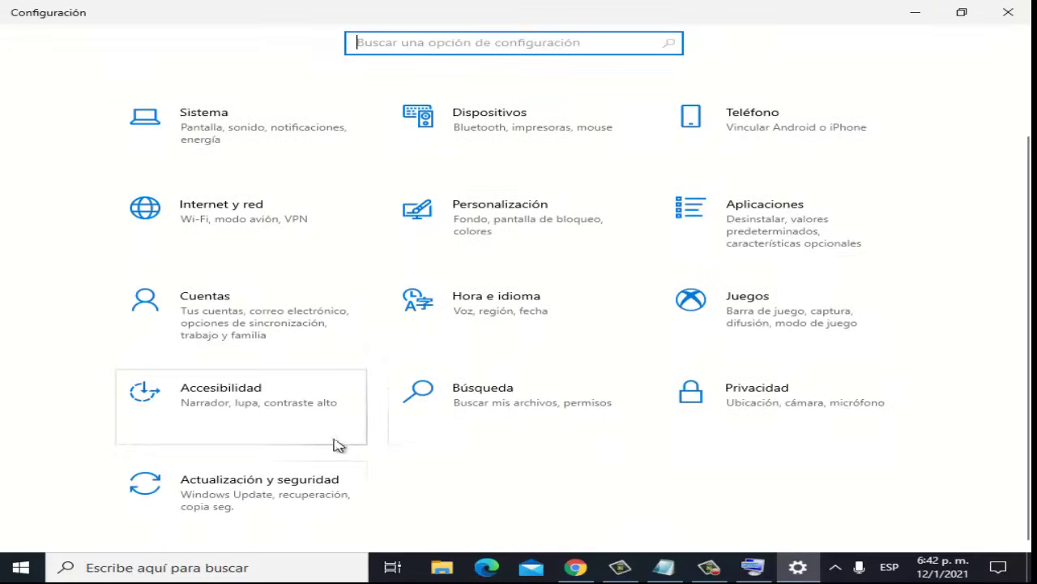
{"action": "left_click", "coordinate": [285, 504]}
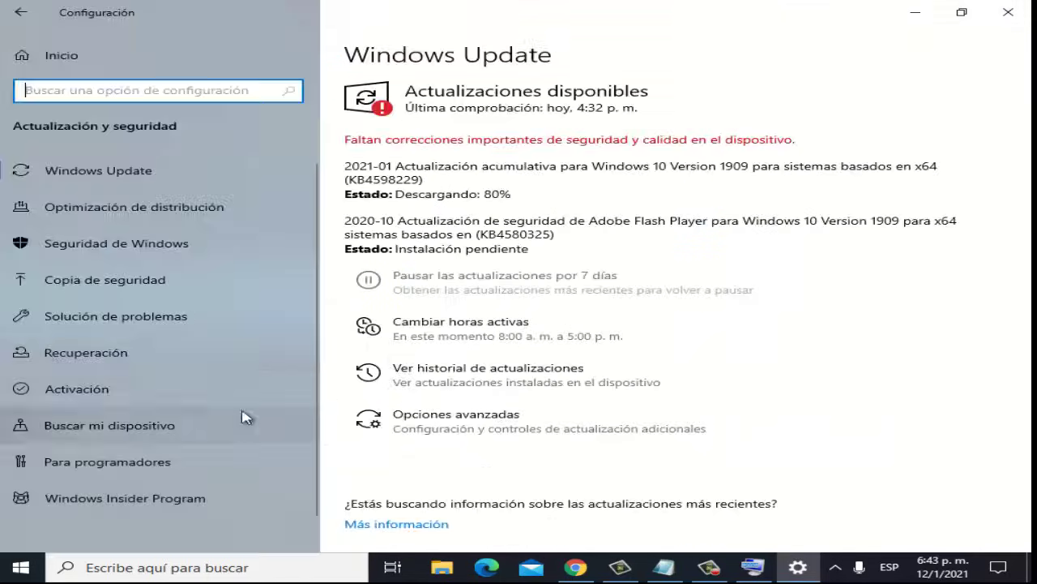
{"action": "left_click", "coordinate": [156, 320]}
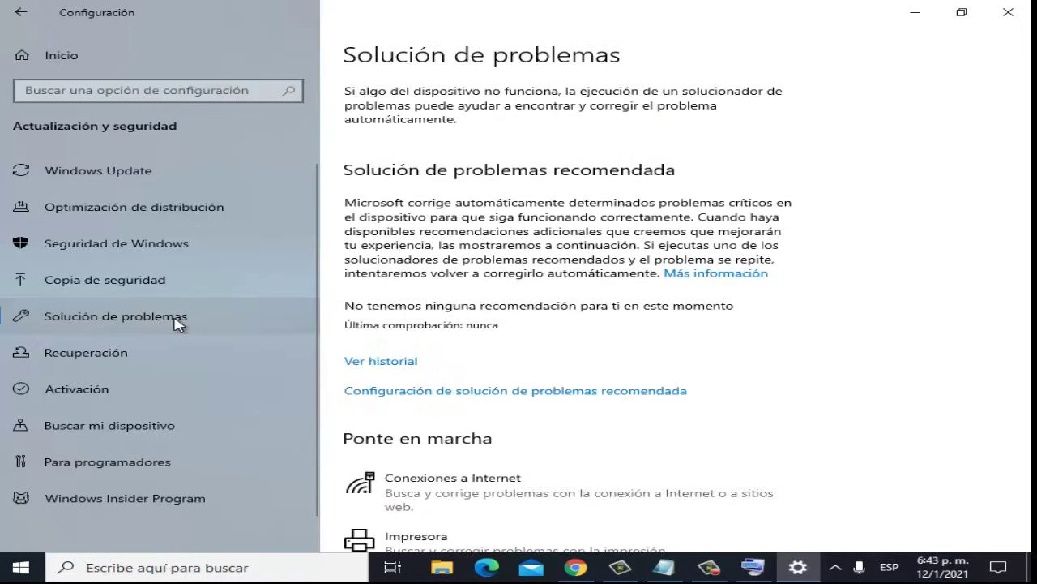
Step: Expand the Teclado troubleshooter in Solución de problemas and close Configuración without running it
{"action": "scroll", "coordinate": [478, 199], "scroll_direction": "down", "scroll_amount": 3}
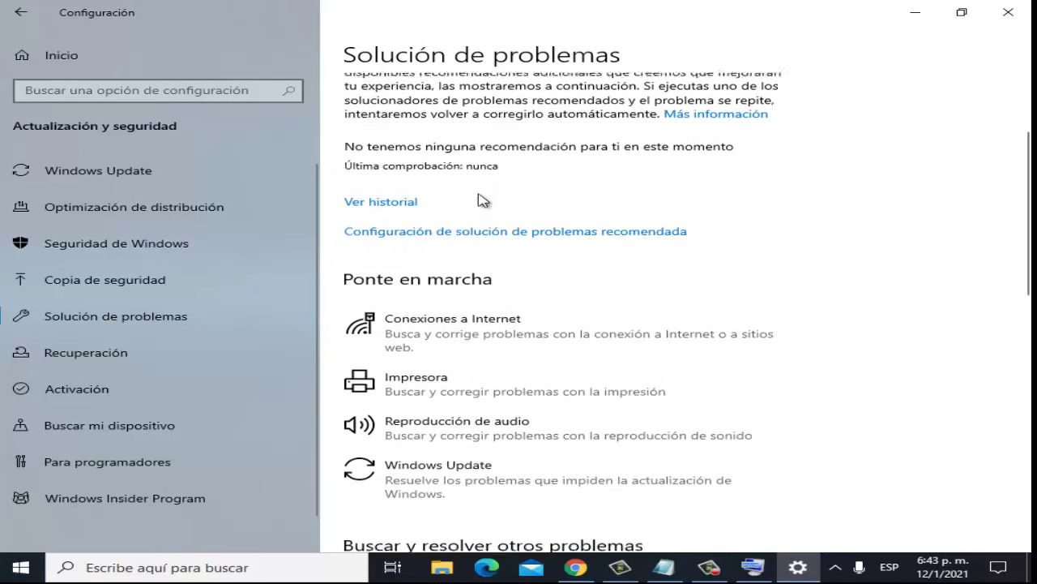
{"action": "scroll", "coordinate": [480, 199], "scroll_direction": "up", "scroll_amount": 2}
{"action": "scroll", "coordinate": [481, 203], "scroll_direction": "down", "scroll_amount": 10}
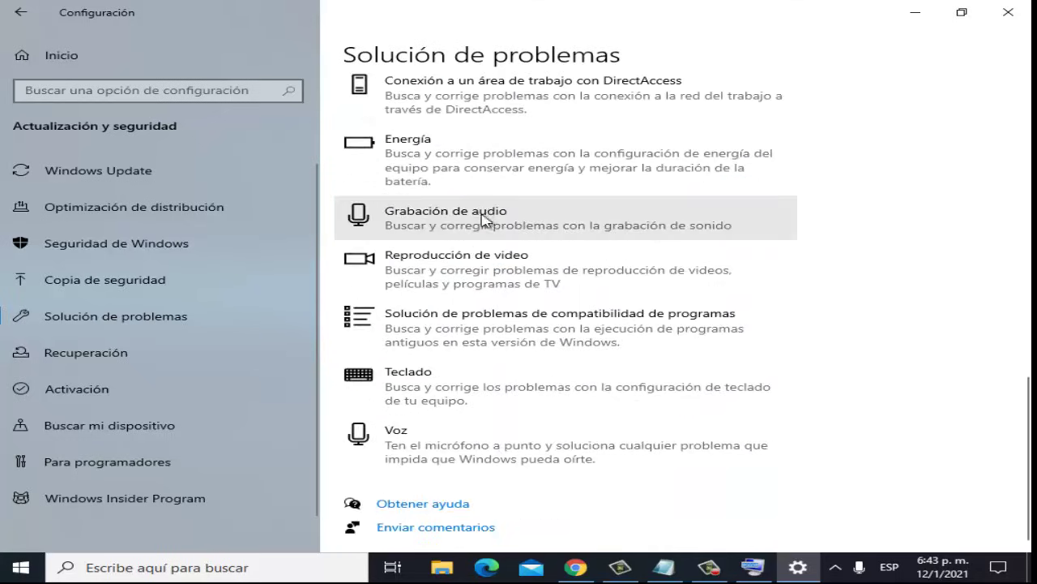
{"action": "left_click", "coordinate": [460, 399]}
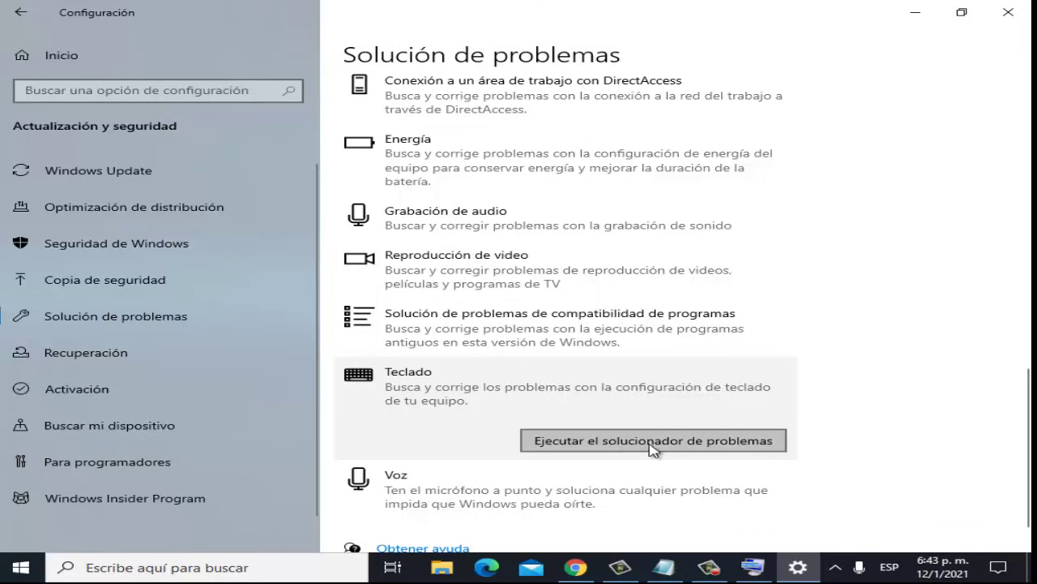
{"action": "left_click", "coordinate": [1005, 16]}
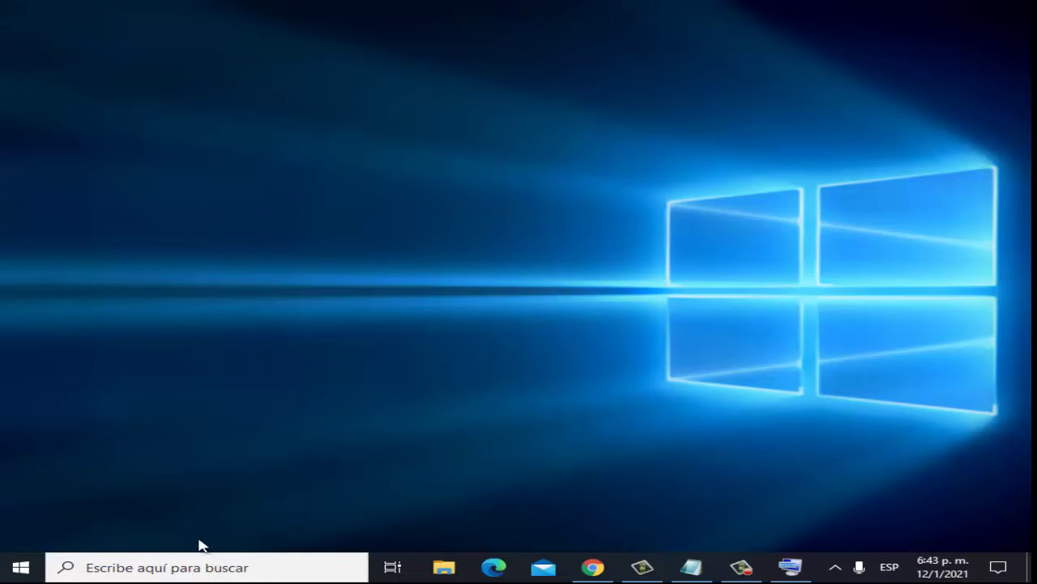
Step: Search Windows for "administrador de dispositivos" and open Administrador de dispositivos, leaving the on-screen keyboard minimized
{"action": "left_click", "coordinate": [191, 566]}
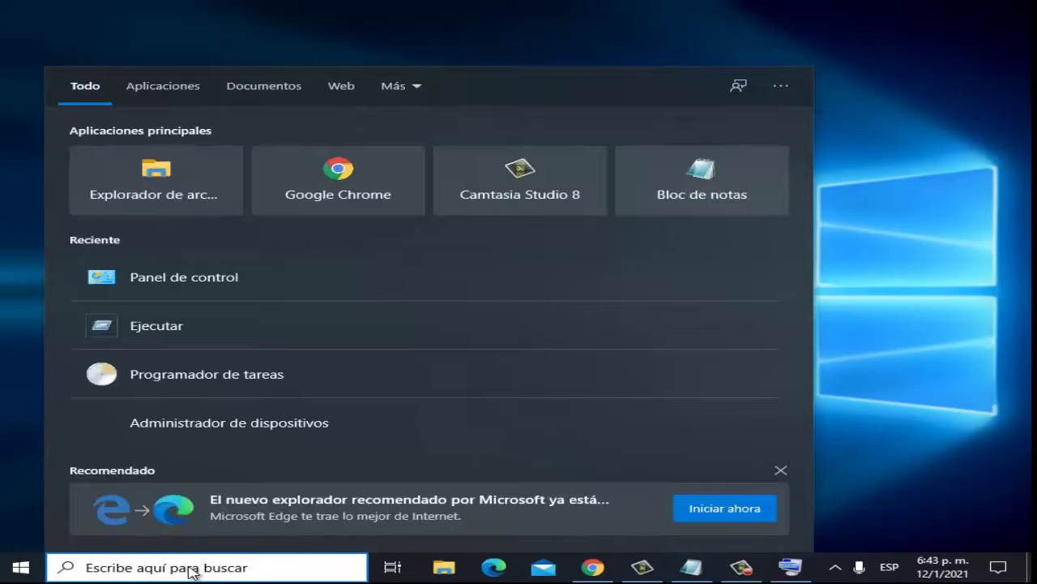
{"action": "type", "text": "administra"}
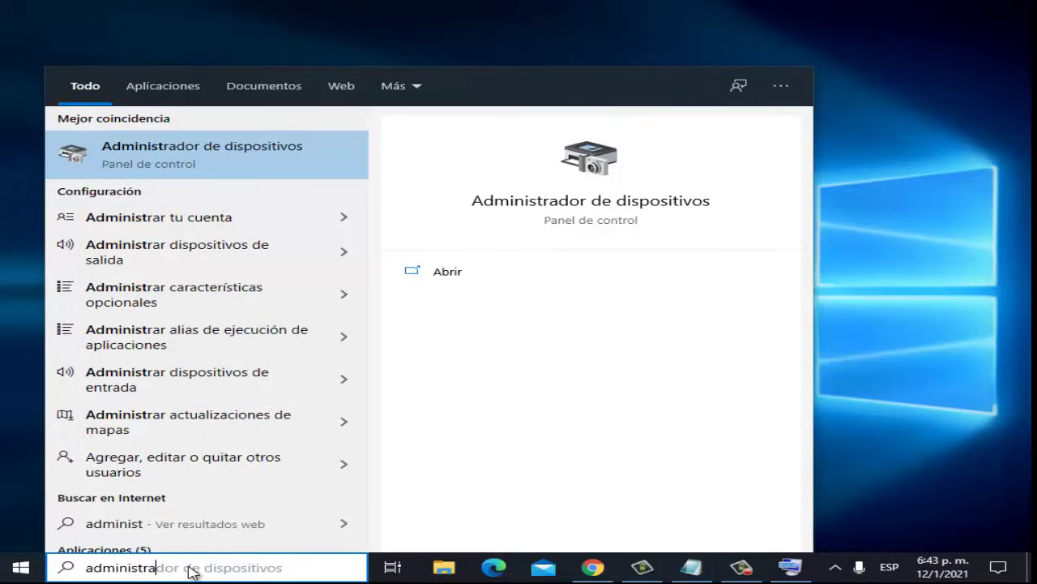
{"action": "type", "text": "dor de dispositivos"}
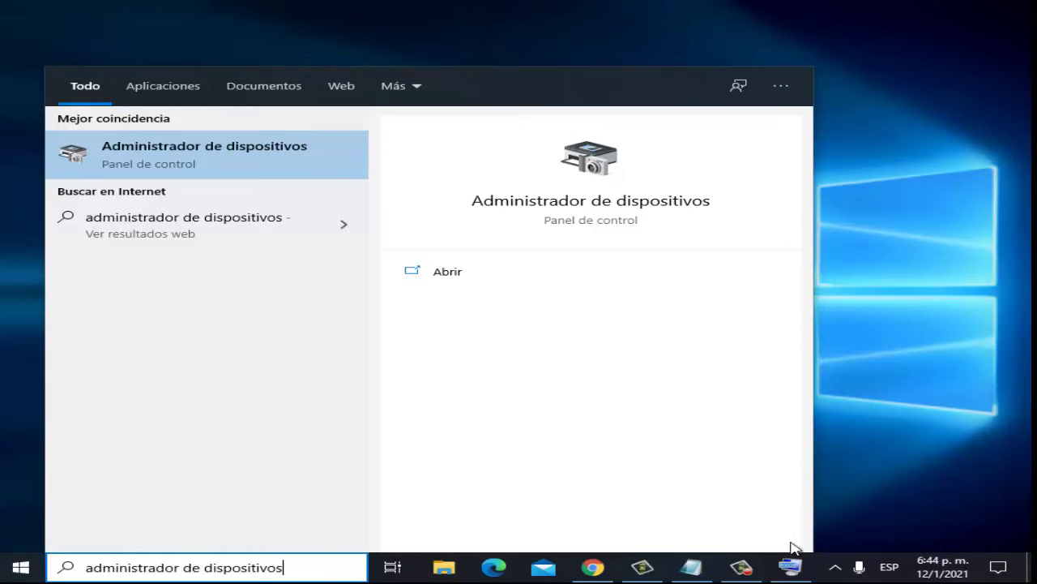
{"action": "left_click", "coordinate": [790, 567]}
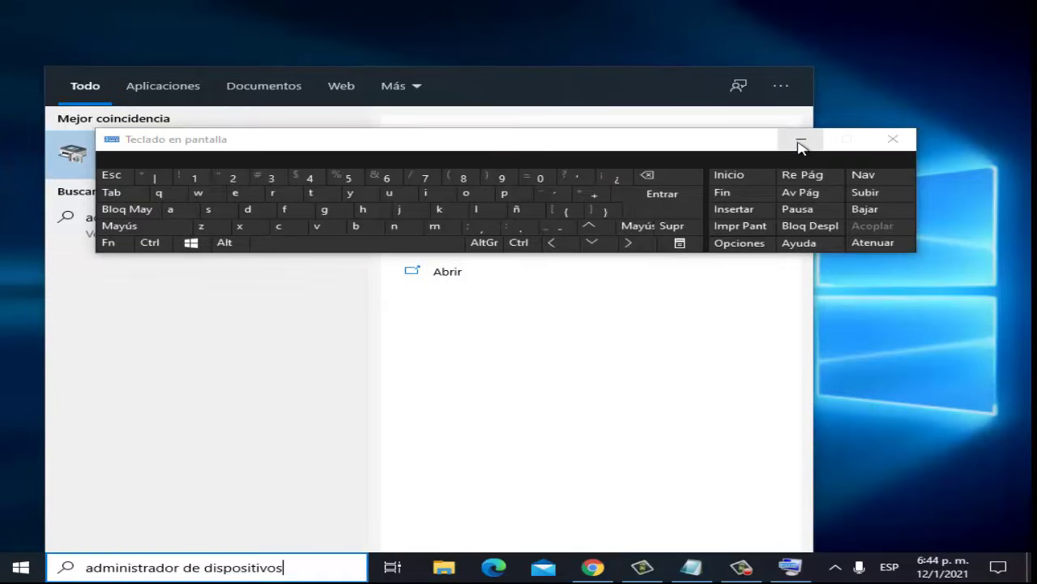
{"action": "left_click", "coordinate": [801, 144]}
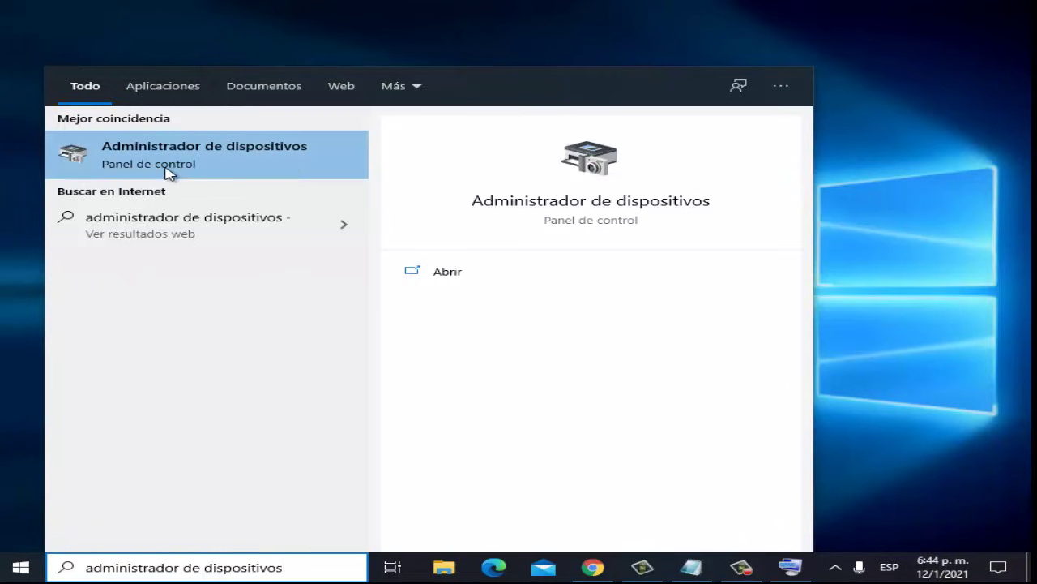
{"action": "left_click", "coordinate": [169, 173]}
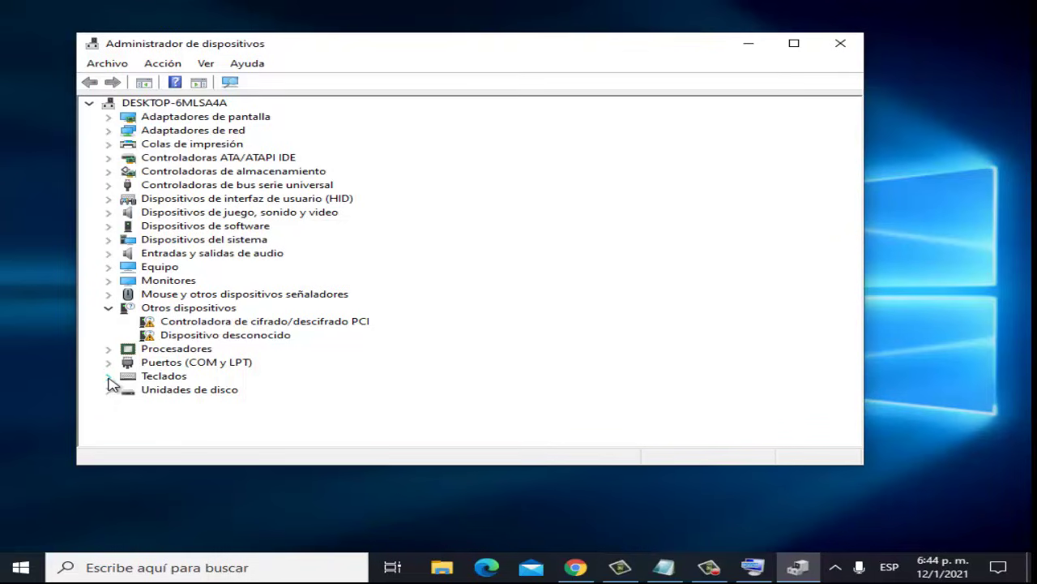
Step: Show the available actions for Dispositivo de teclado HID under Teclados, and close Administrador de dispositivos without updating the driver
{"action": "left_click", "coordinate": [110, 378]}
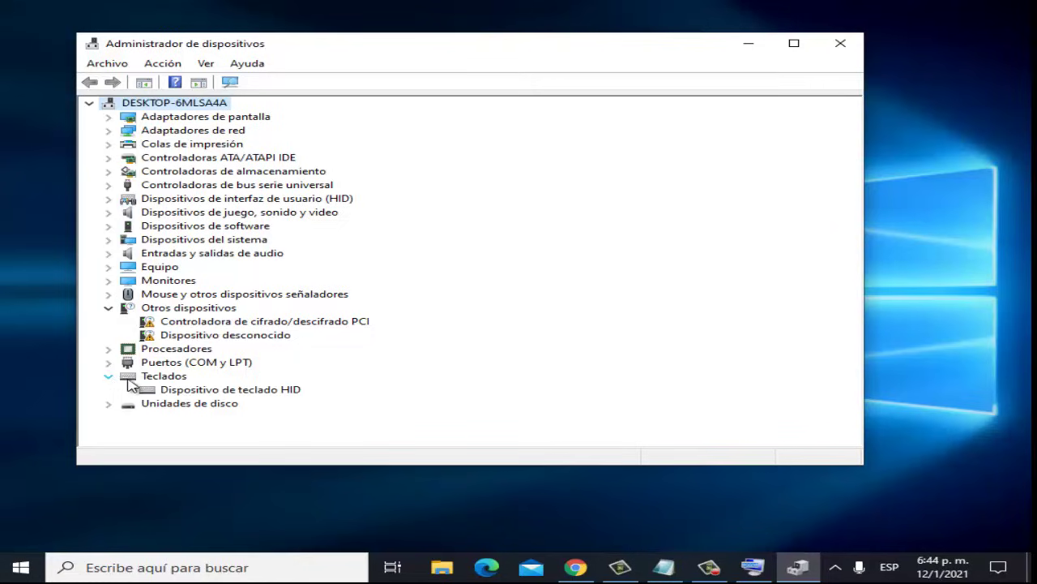
{"action": "left_click", "coordinate": [181, 391]}
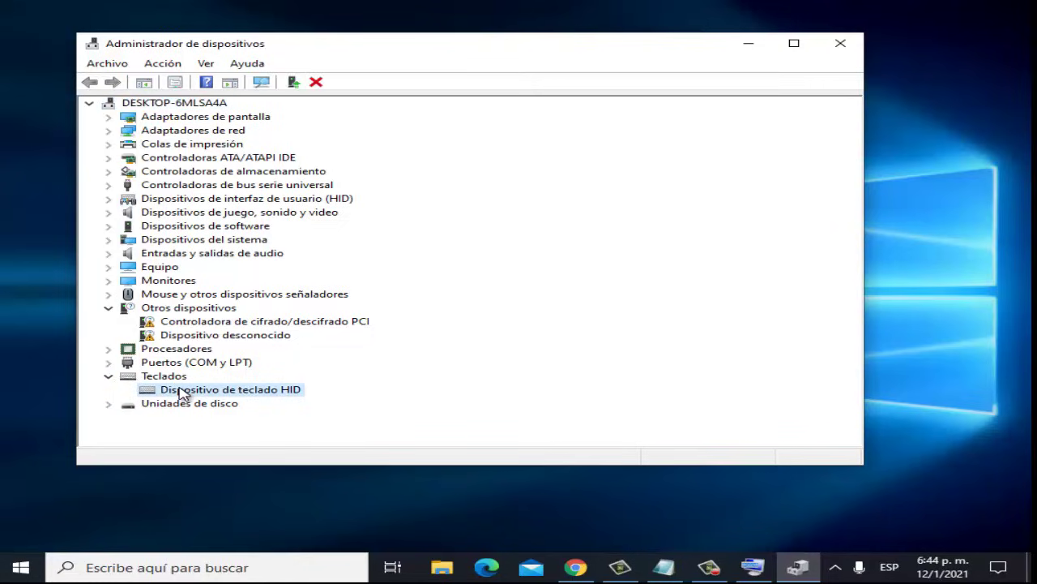
{"action": "right_click", "coordinate": [180, 390]}
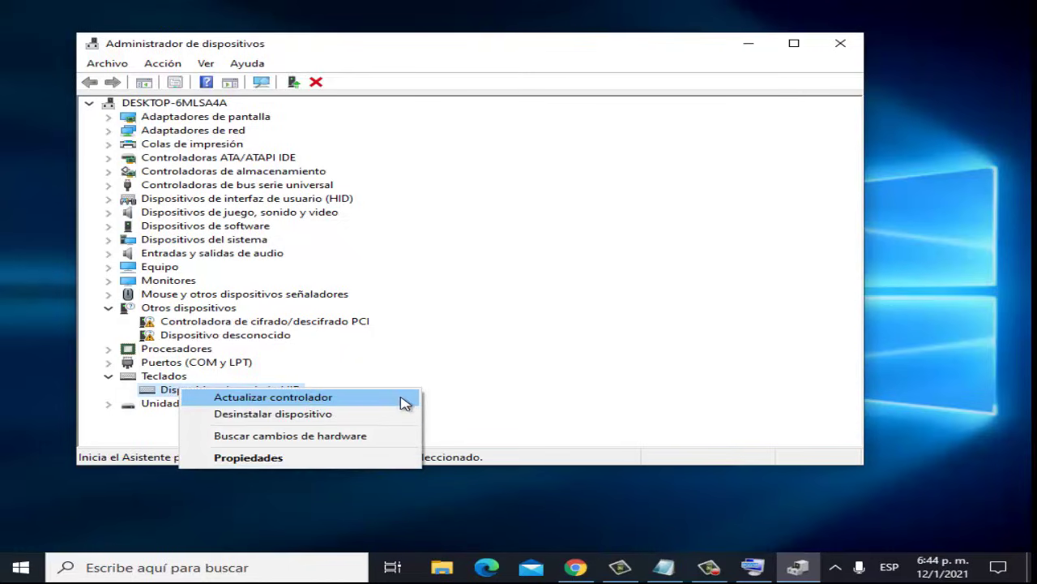
{"action": "left_click", "coordinate": [592, 315]}
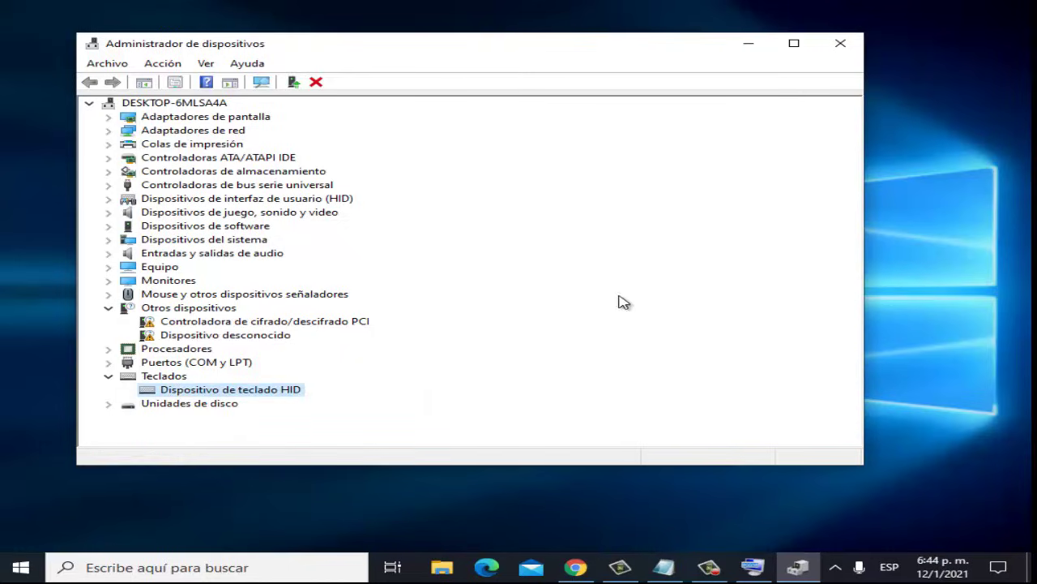
{"action": "left_click", "coordinate": [839, 45]}
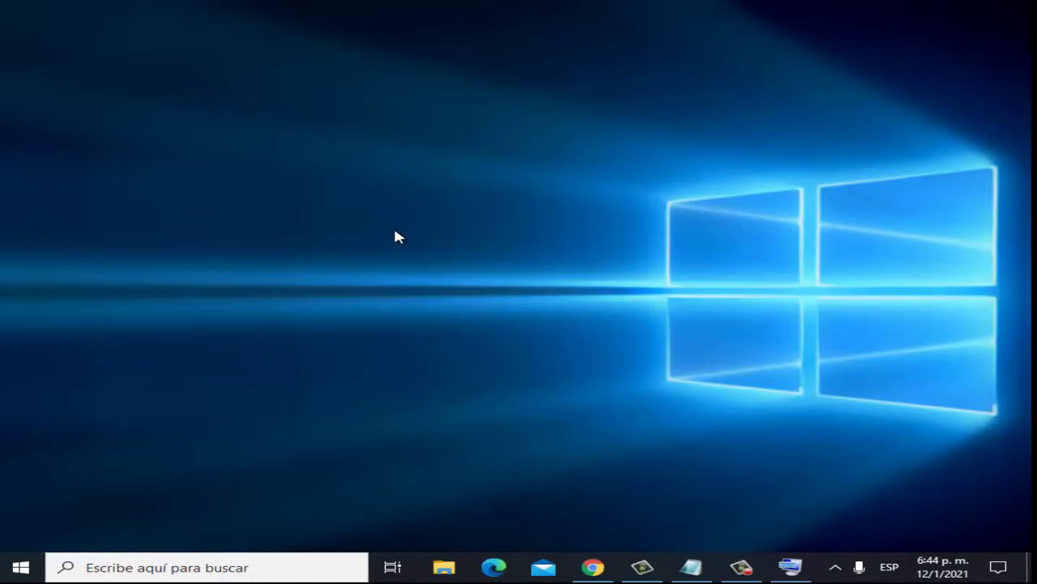